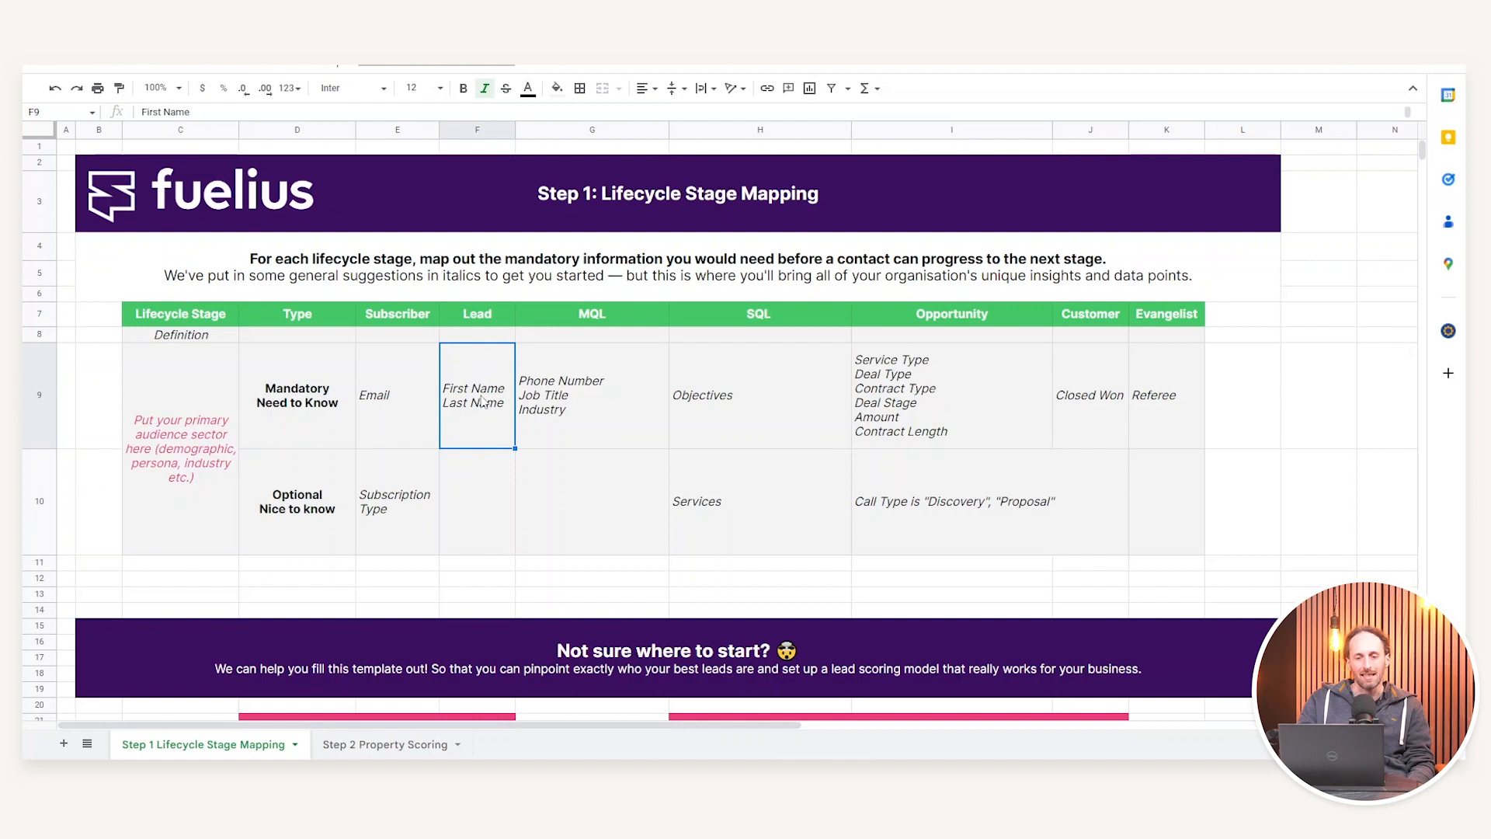
Review the suggested scores in Step 2 Property Scoring and the MQL requirements in Step 1 Lifecycle Stage Mapping.
click(349, 743)
drag(522, 349, 523, 364)
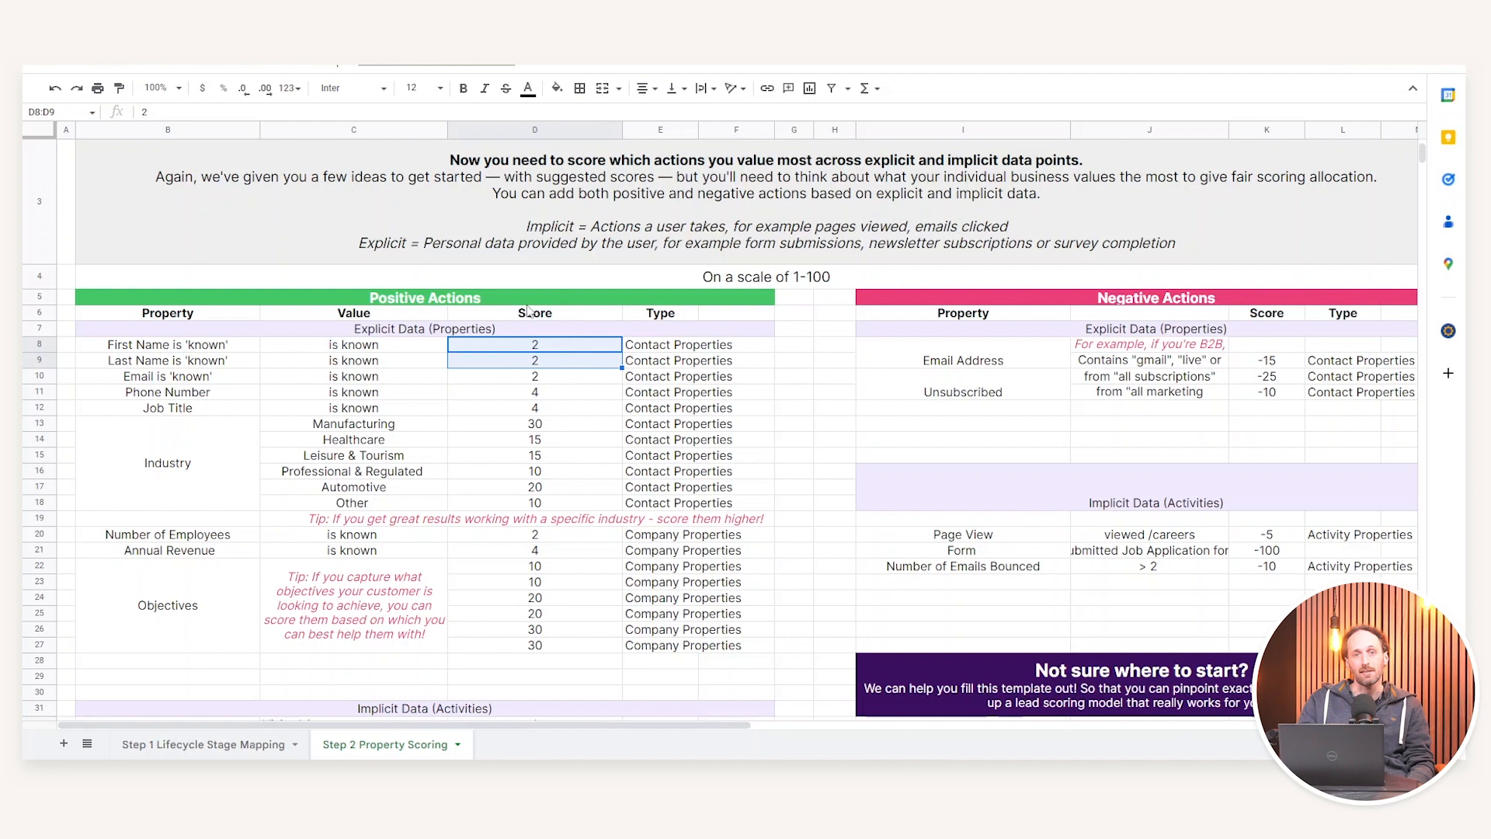
click(209, 744)
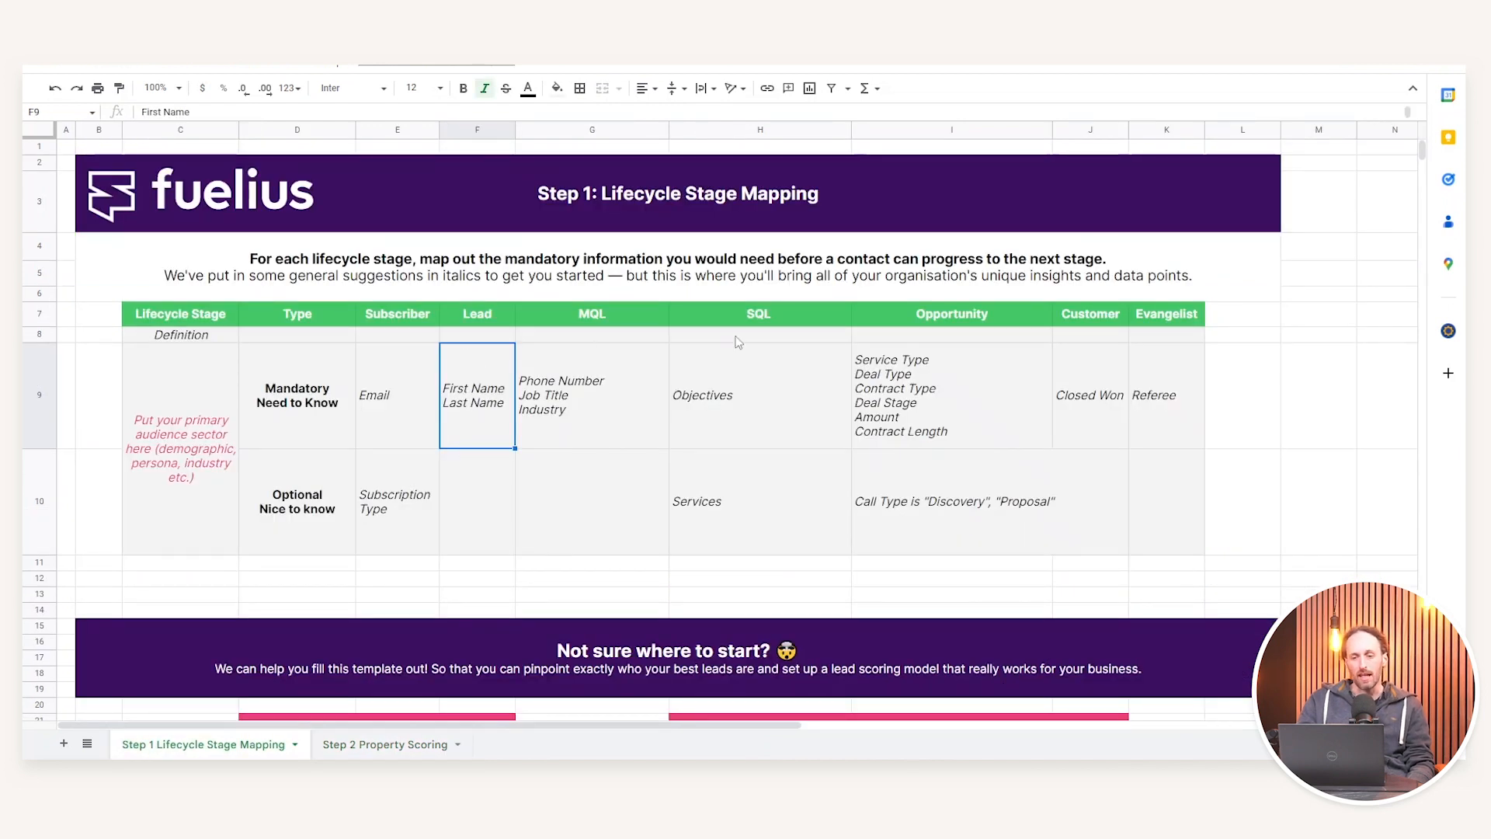
click(588, 389)
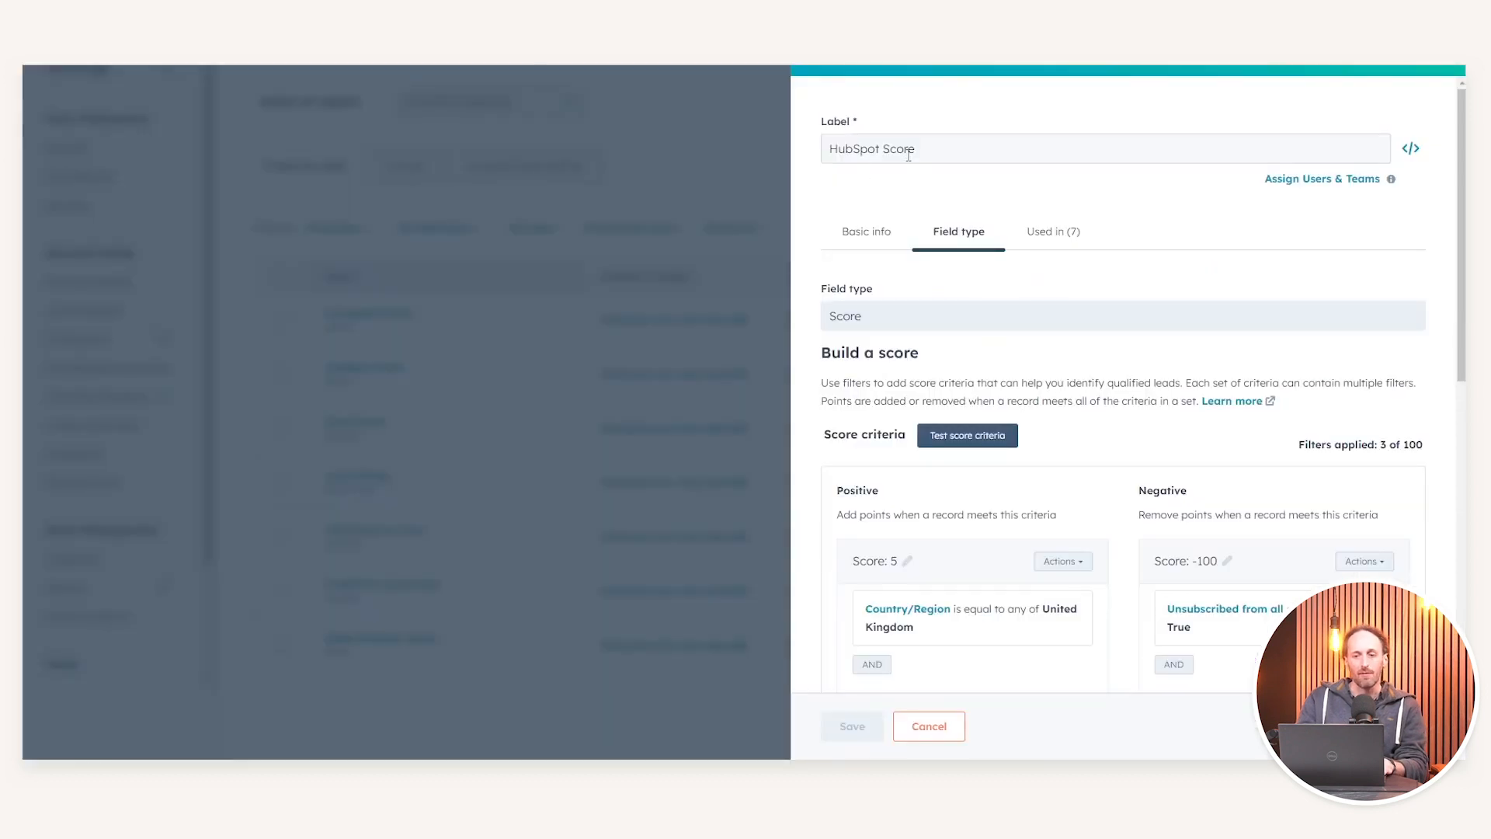
In HubSpot's HubSpot Score property, add a positive criterion for the contact property First name is known, with a score of 1.
drag(908, 152, 830, 154)
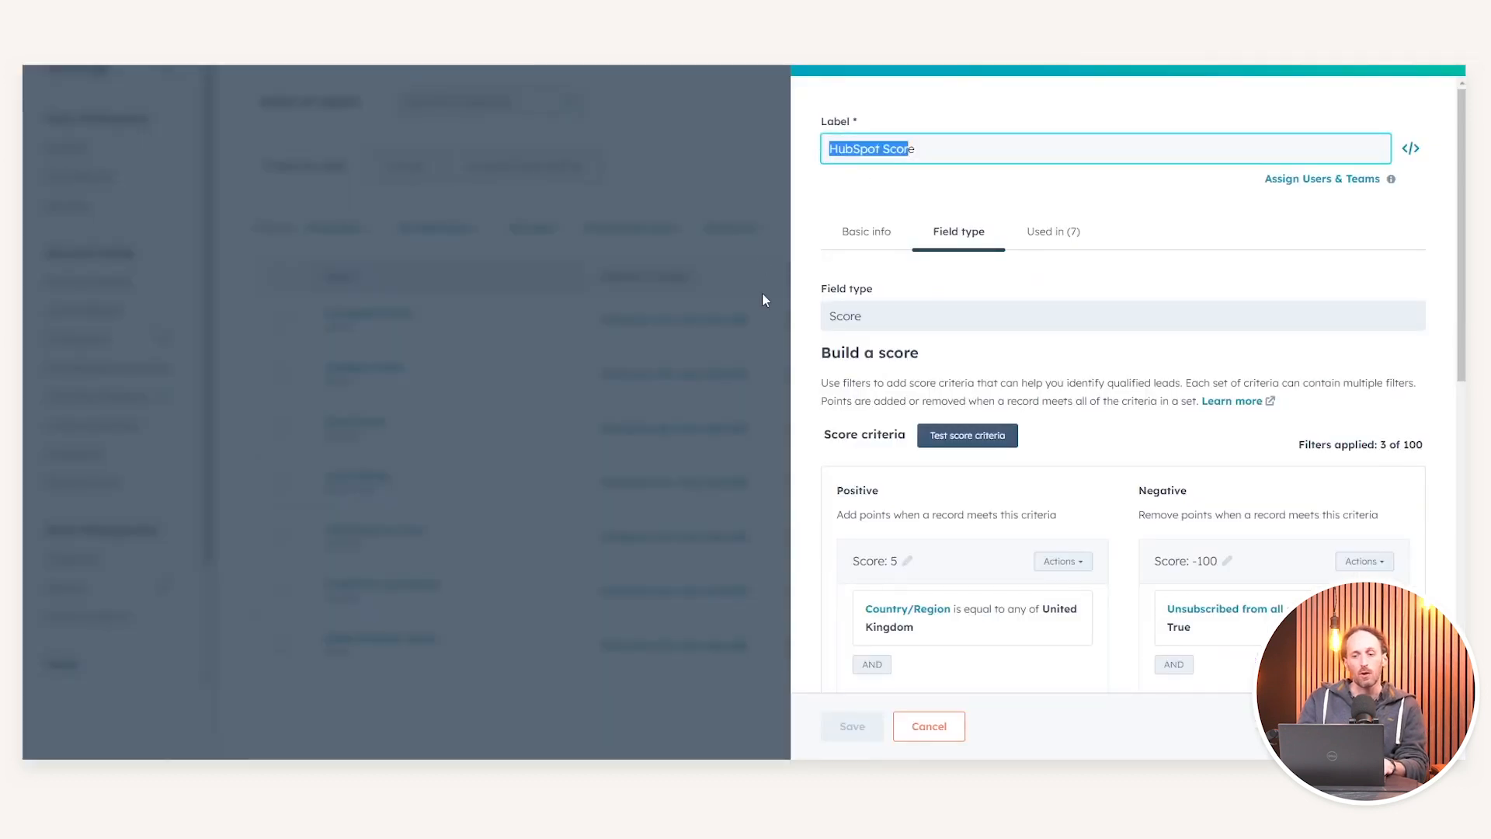
scroll(977, 297, down, 2)
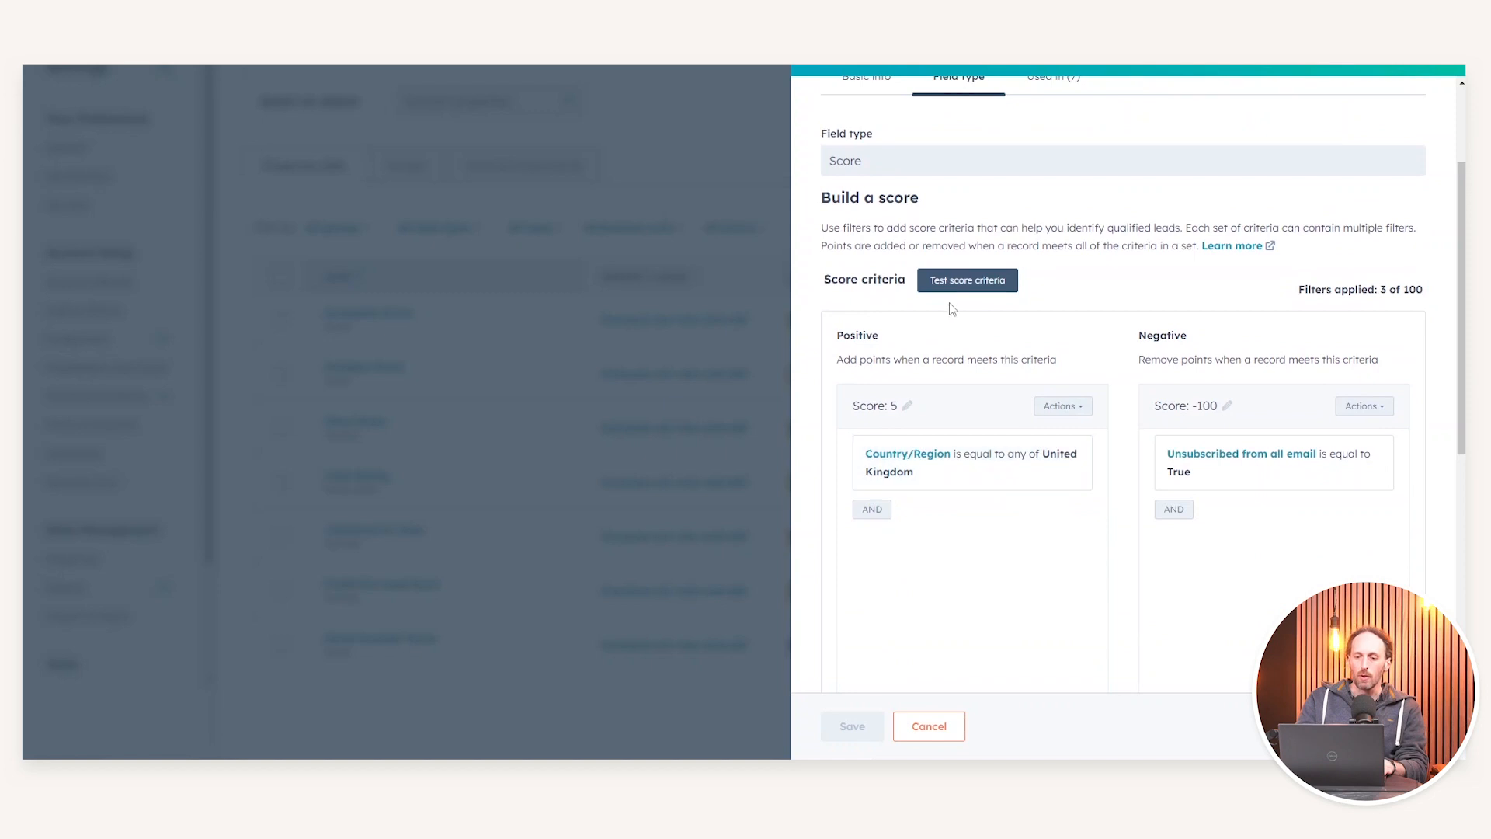
scroll(901, 525, down, 5)
click(874, 276)
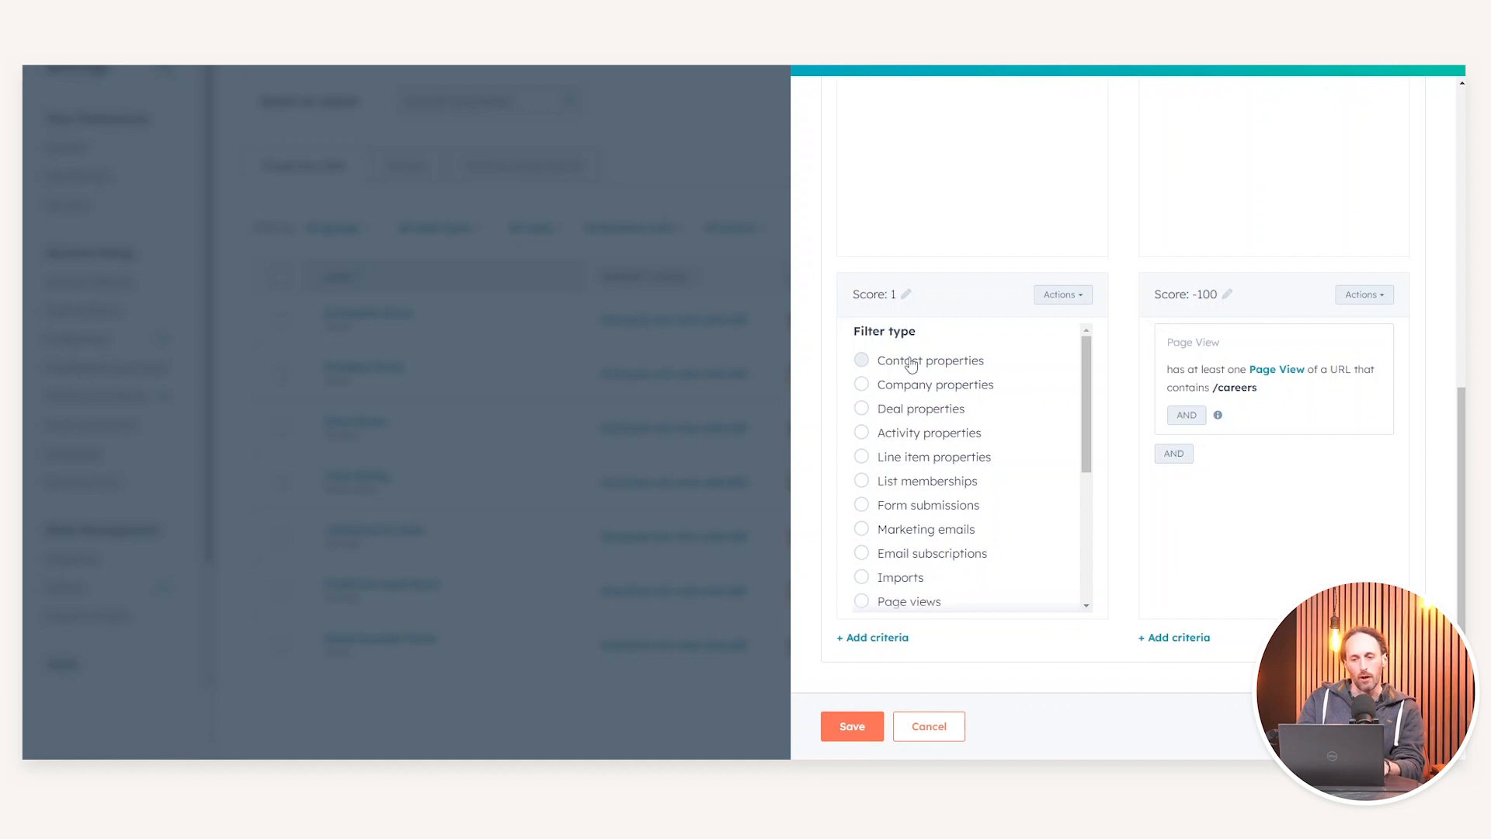
click(911, 362)
text(first name)
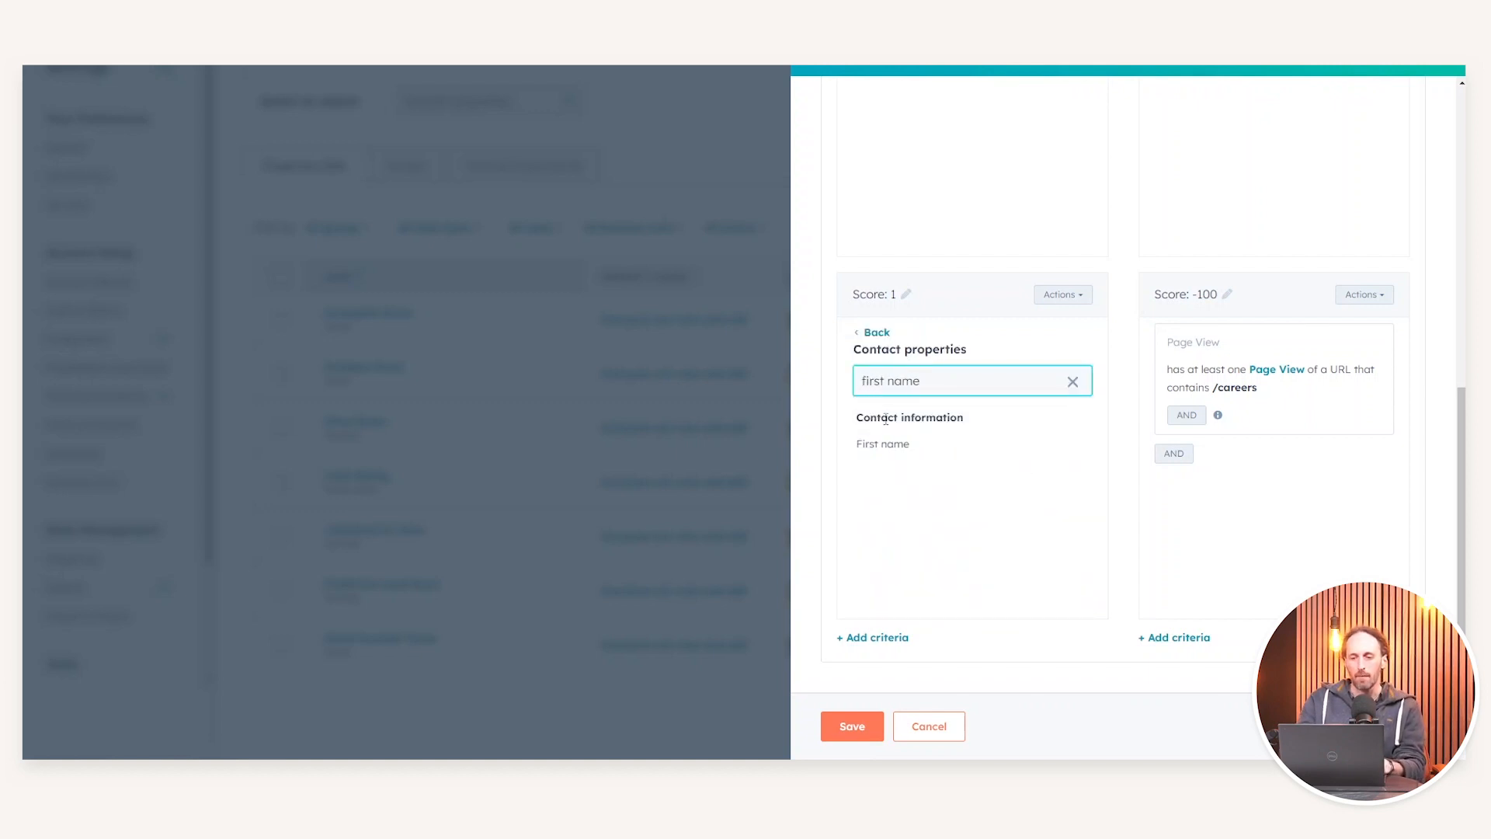
click(886, 444)
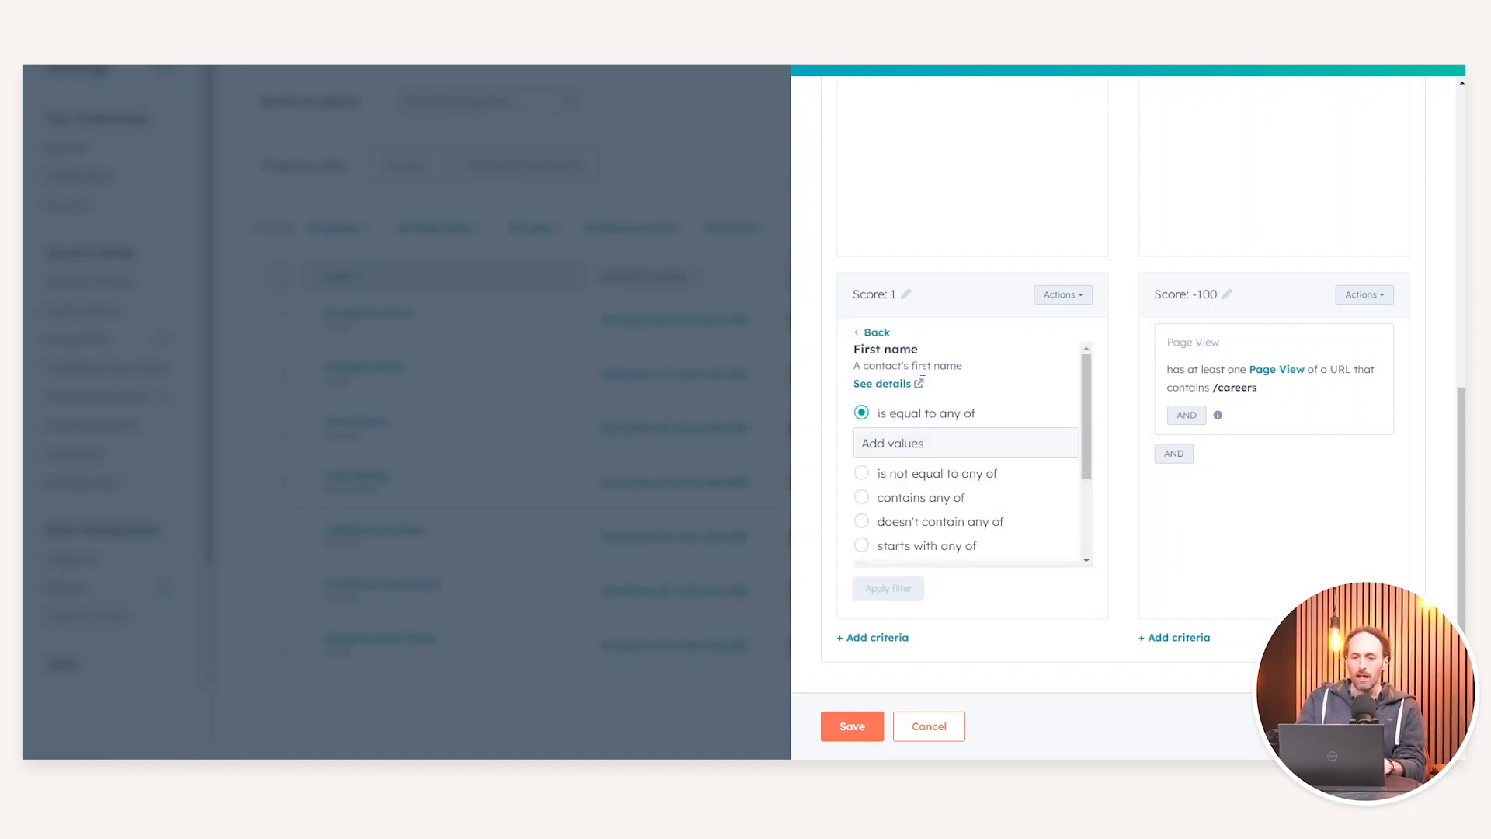
scroll(926, 500, down, 1)
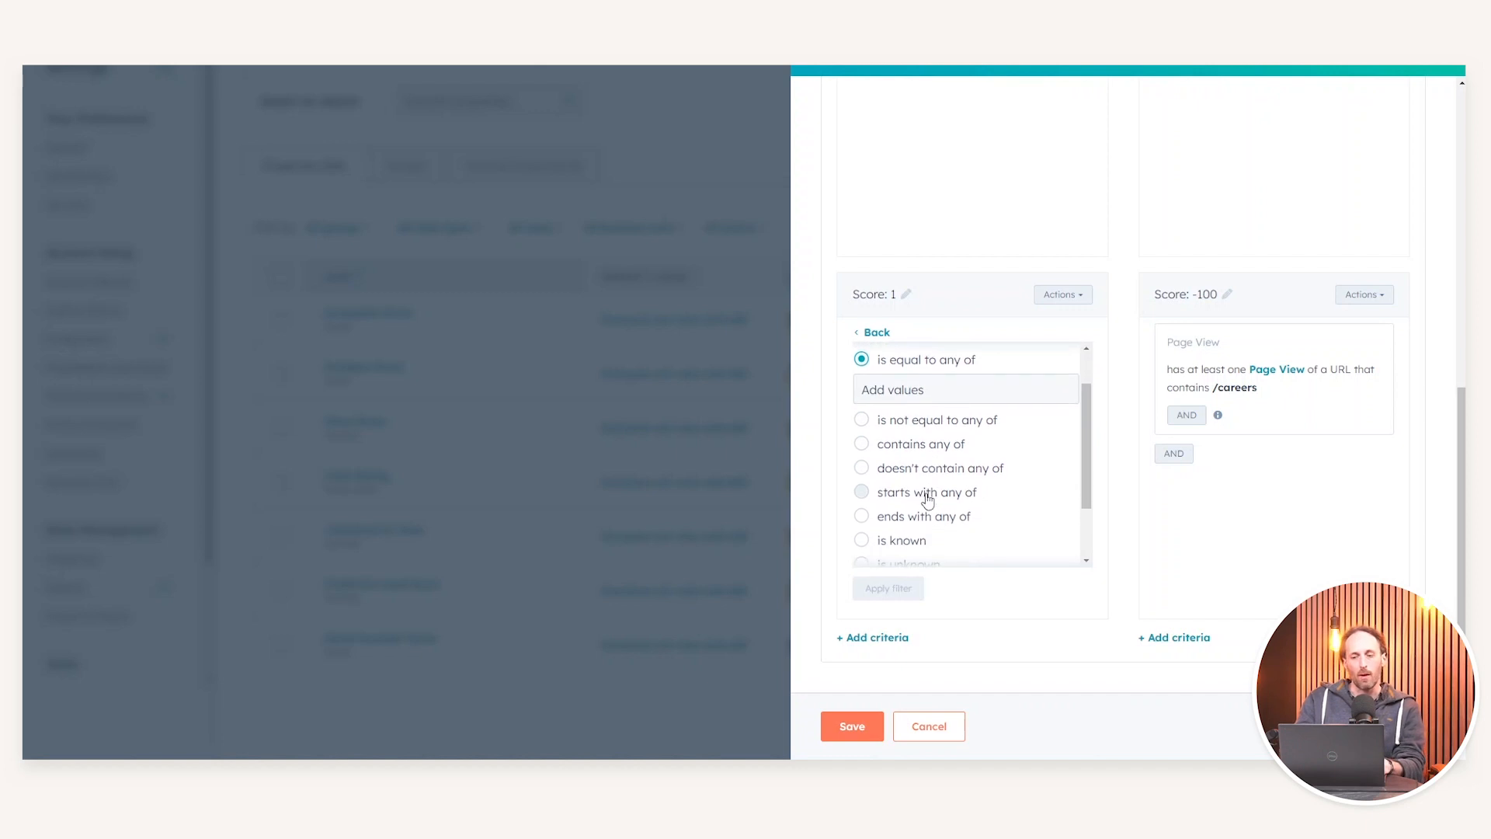
click(901, 540)
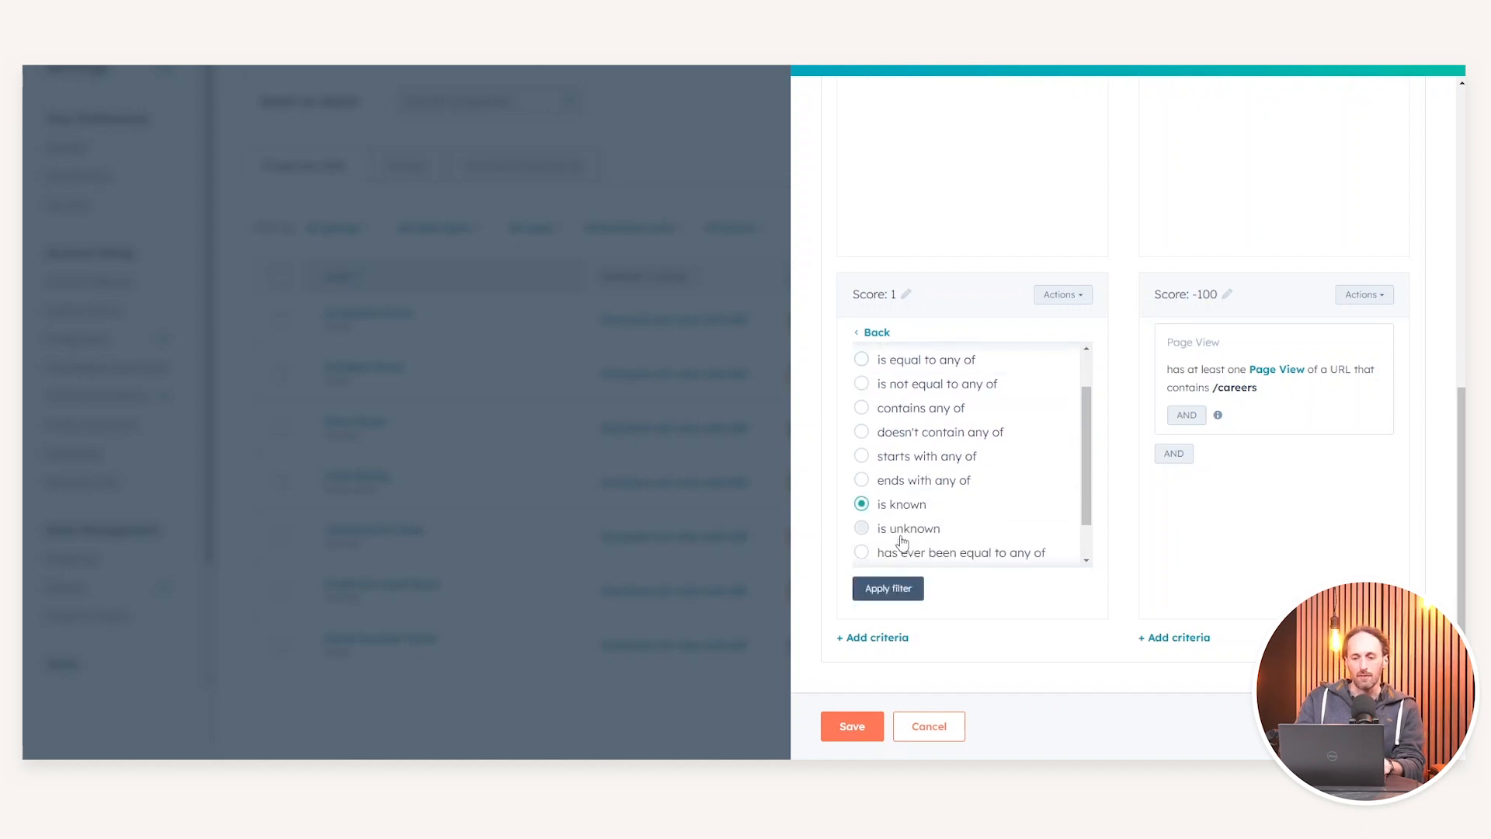
click(897, 588)
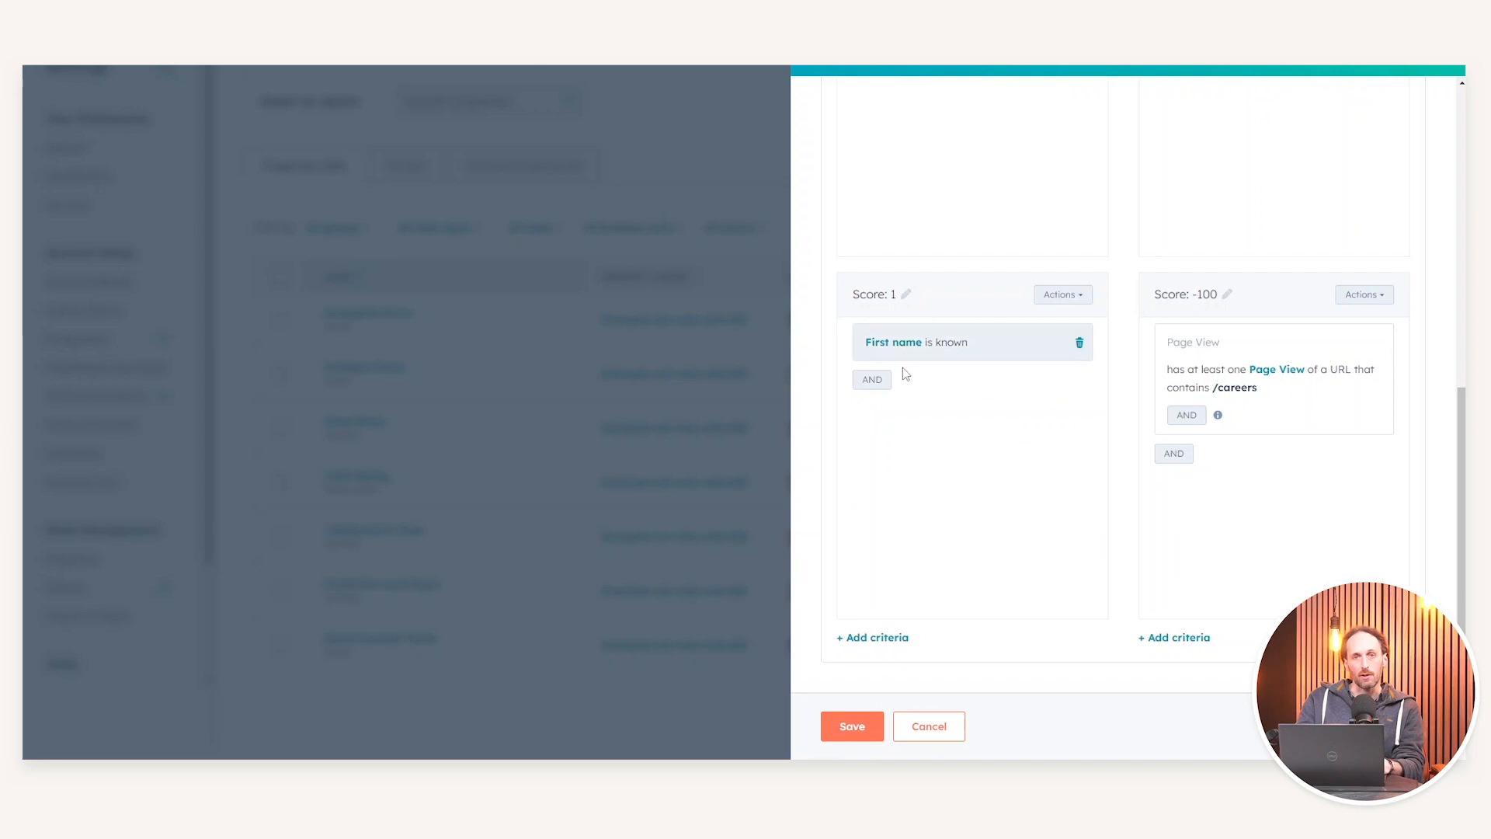
click(907, 295)
drag(894, 297, 870, 297)
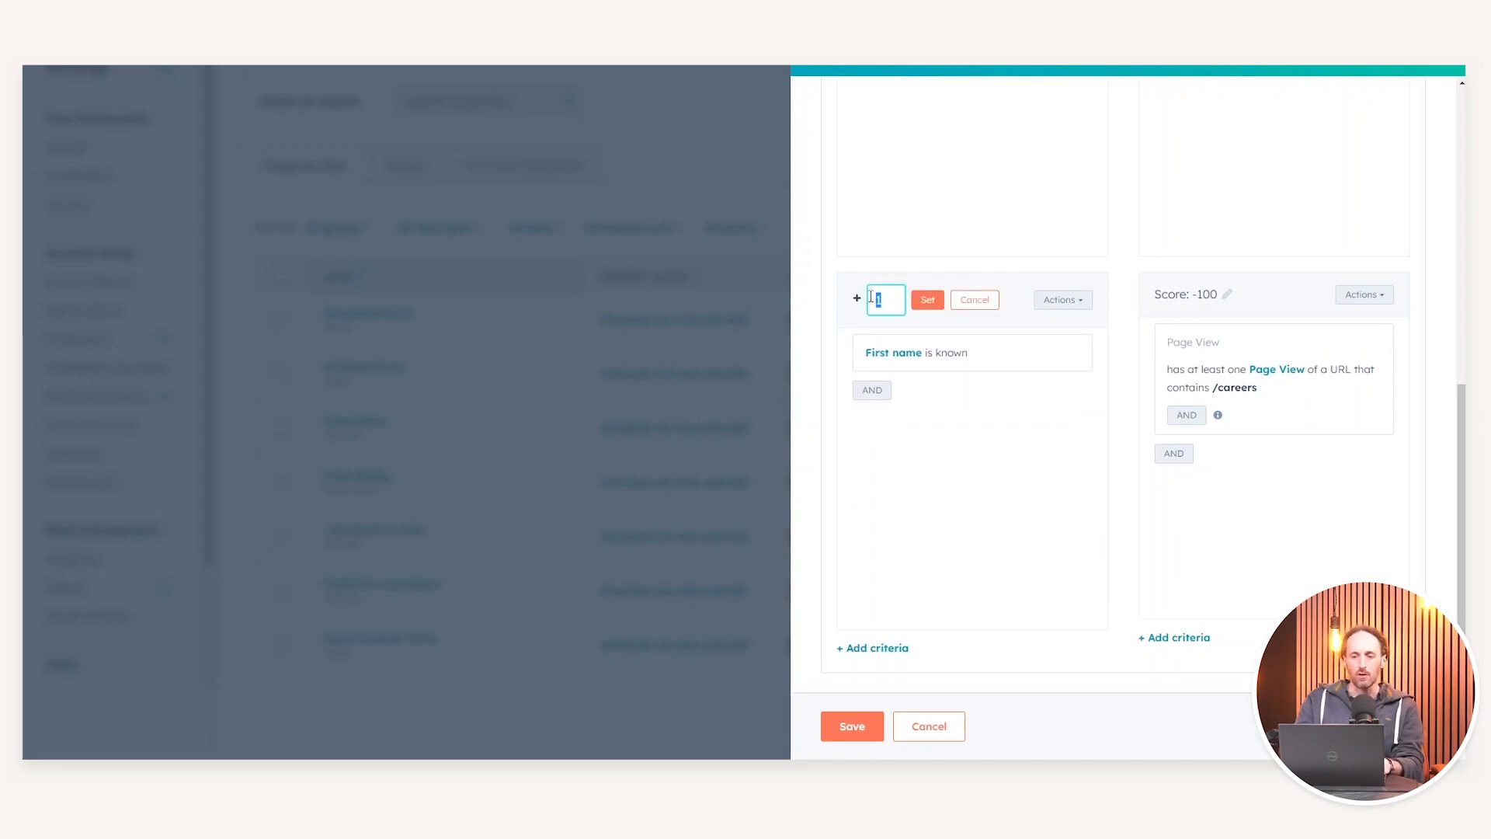
click(931, 301)
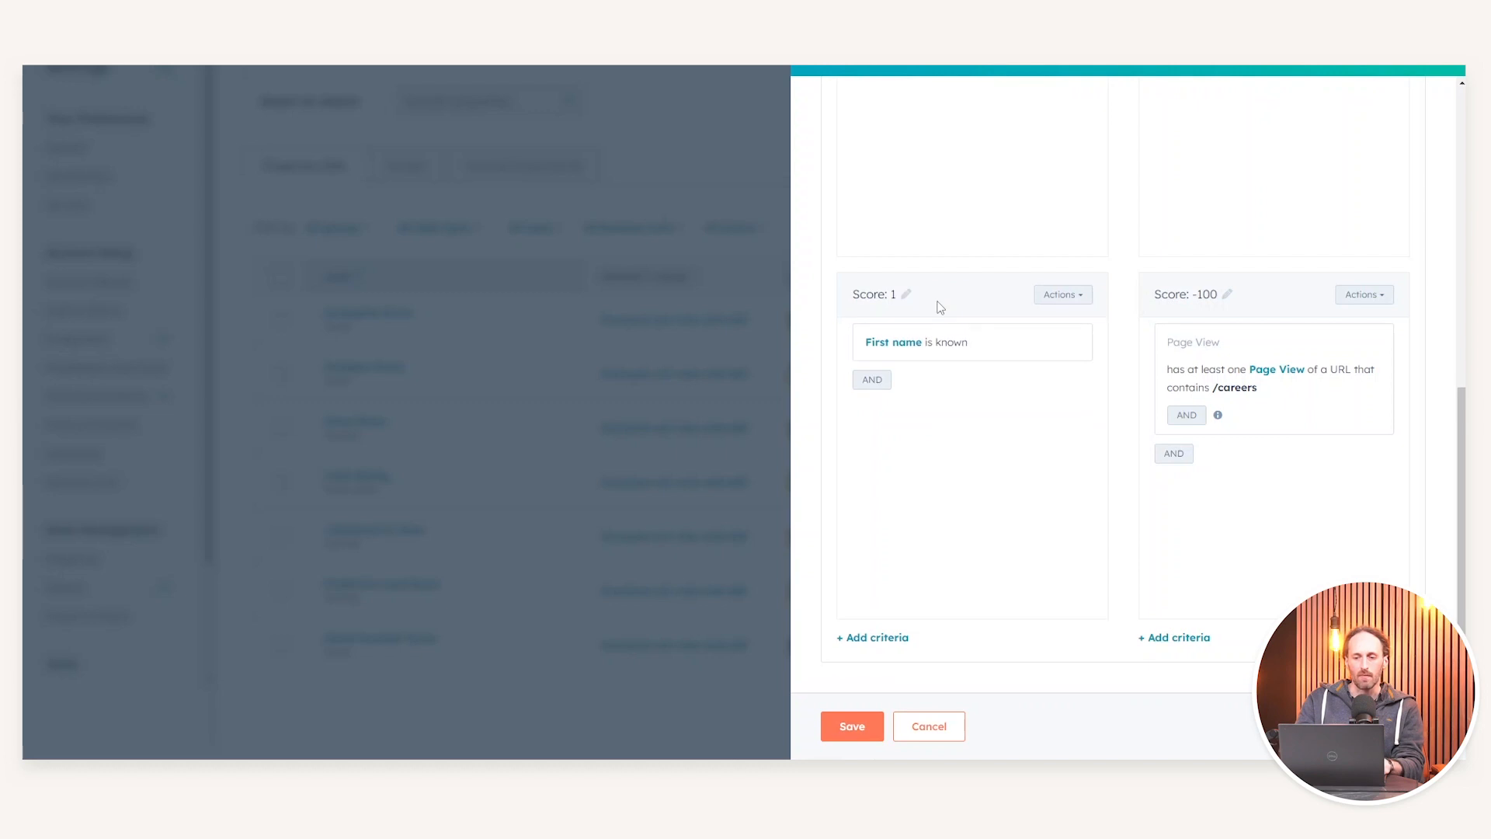
Add another positive criterion for form submissions where the contact has filled out Defect Ticket Form on any page.
click(866, 636)
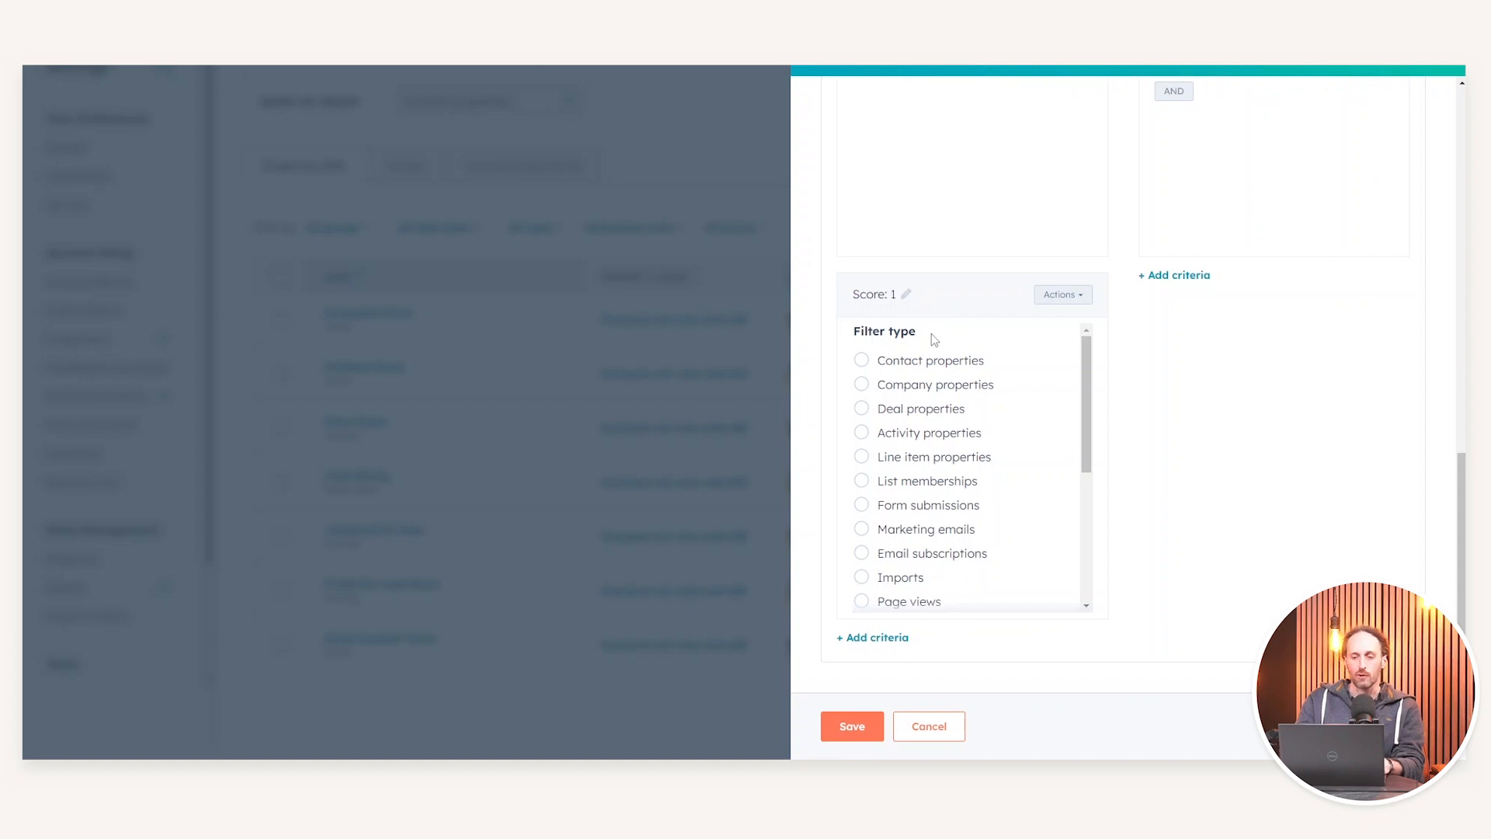
scroll(930, 333, down, 2)
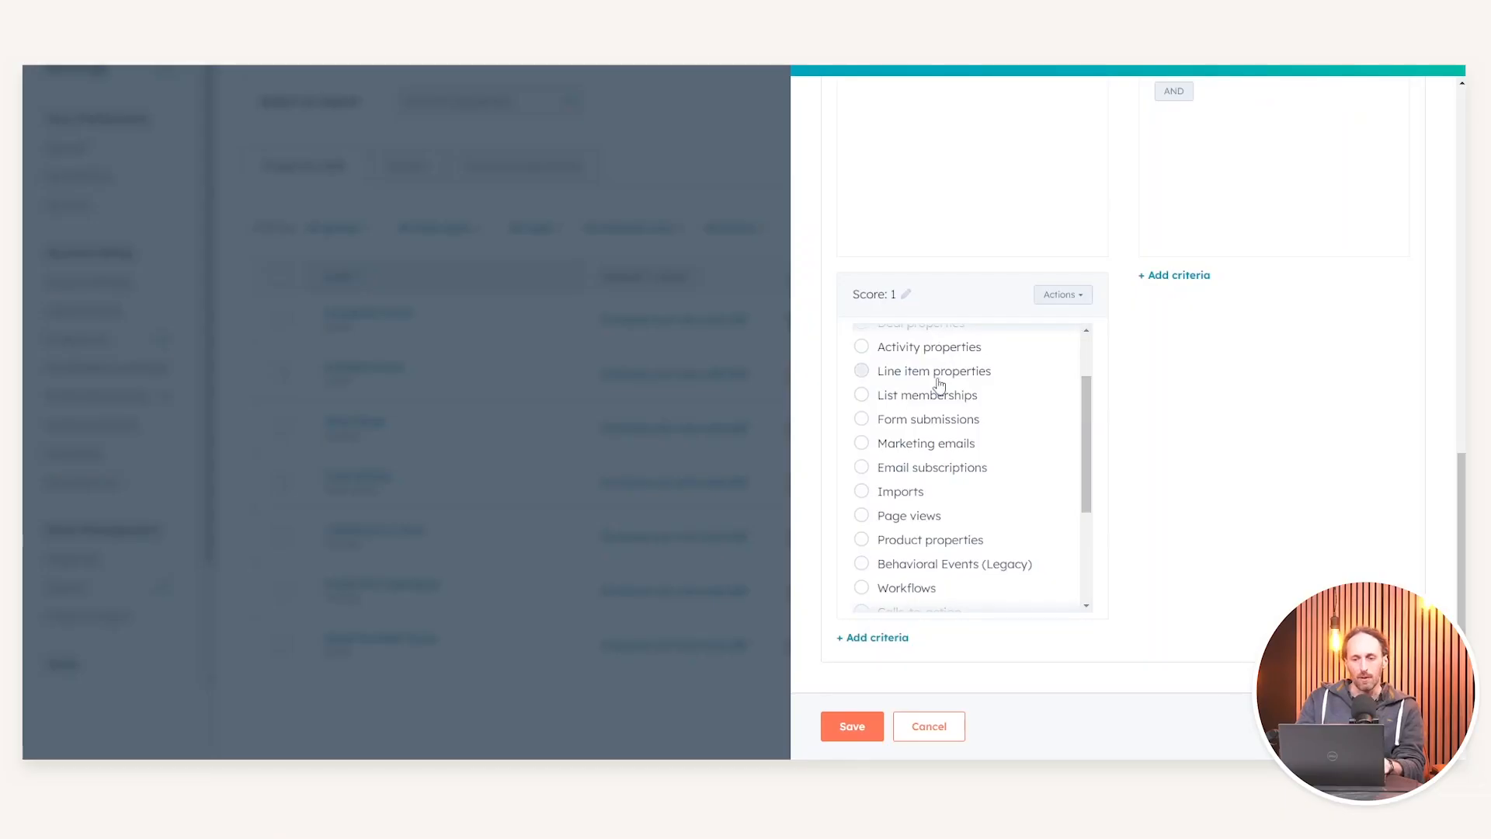
click(942, 420)
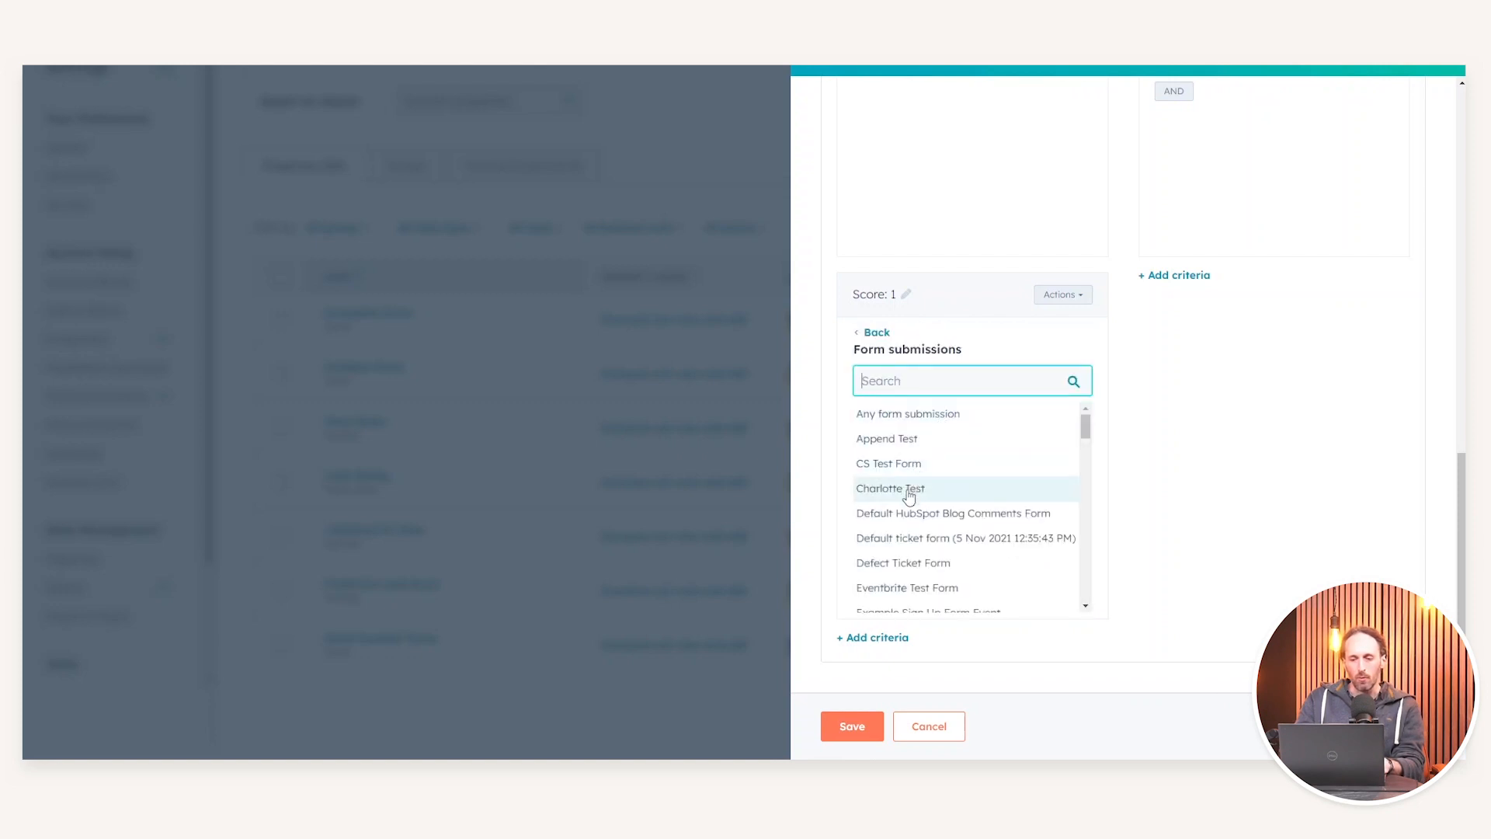
click(898, 563)
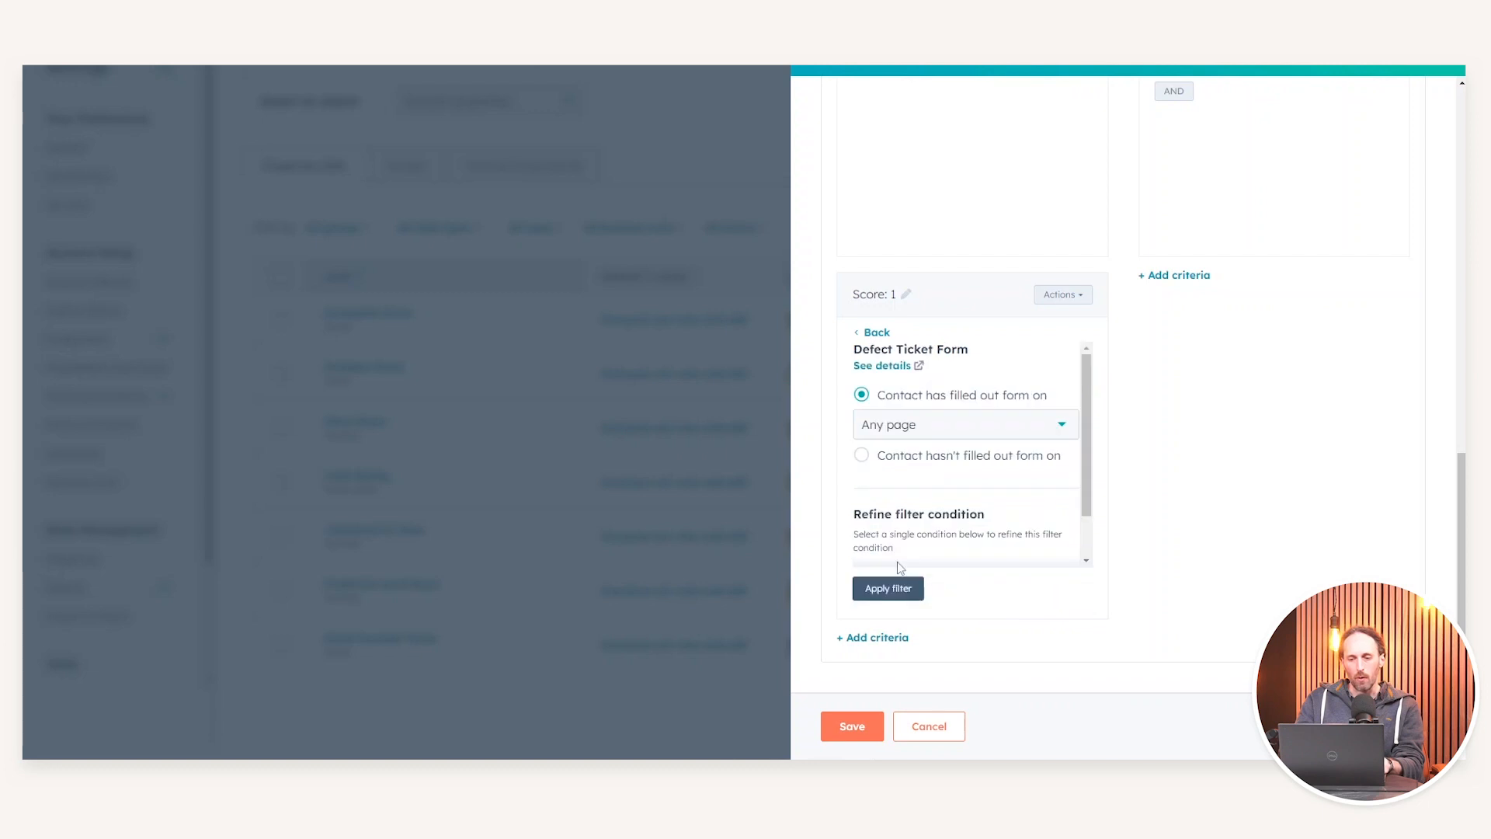
click(889, 588)
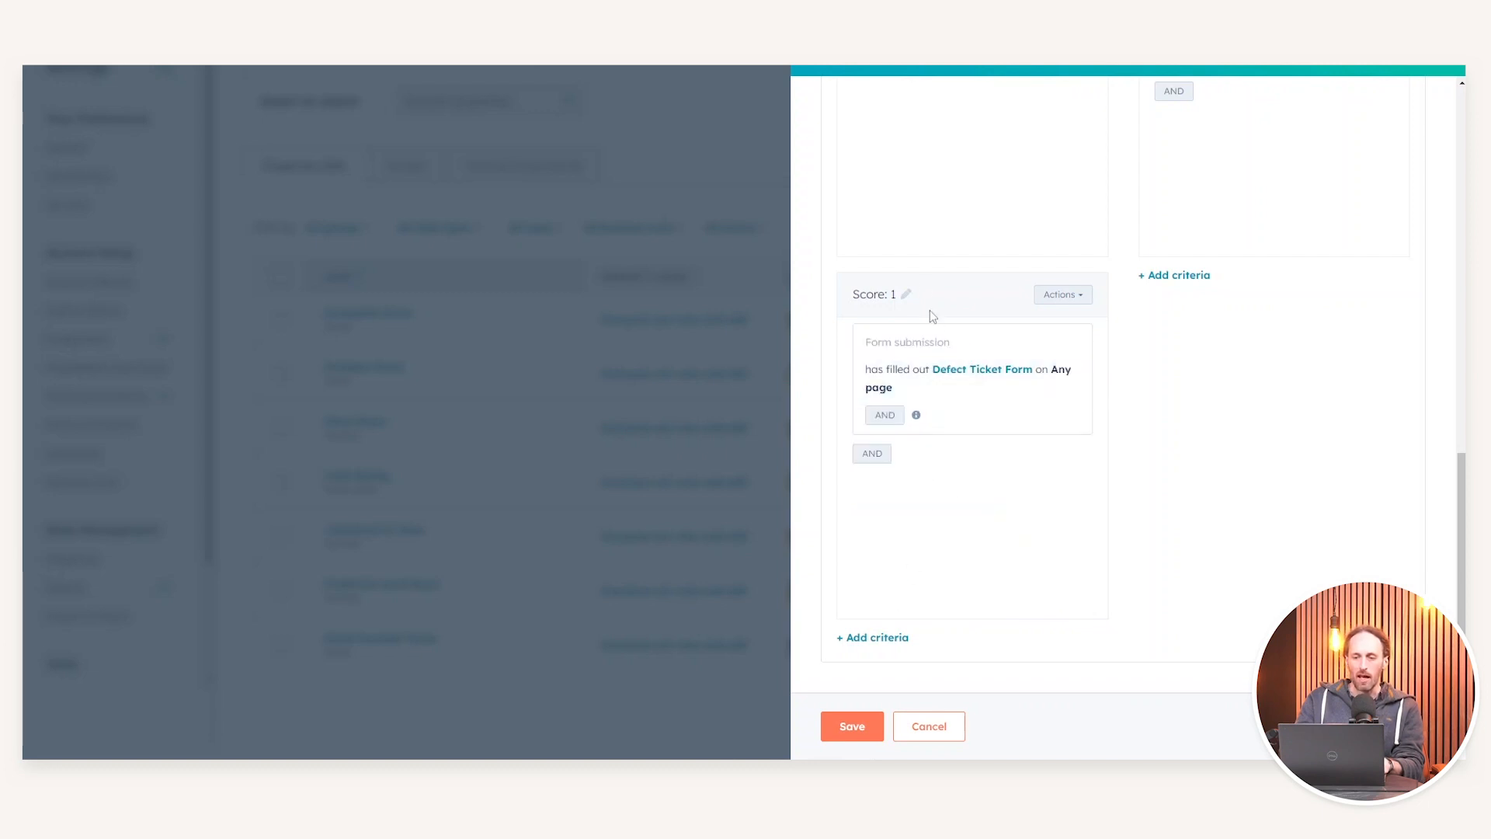
Set the score of the Defect Ticket Form criterion to 50.
click(908, 297)
drag(898, 309, 861, 319)
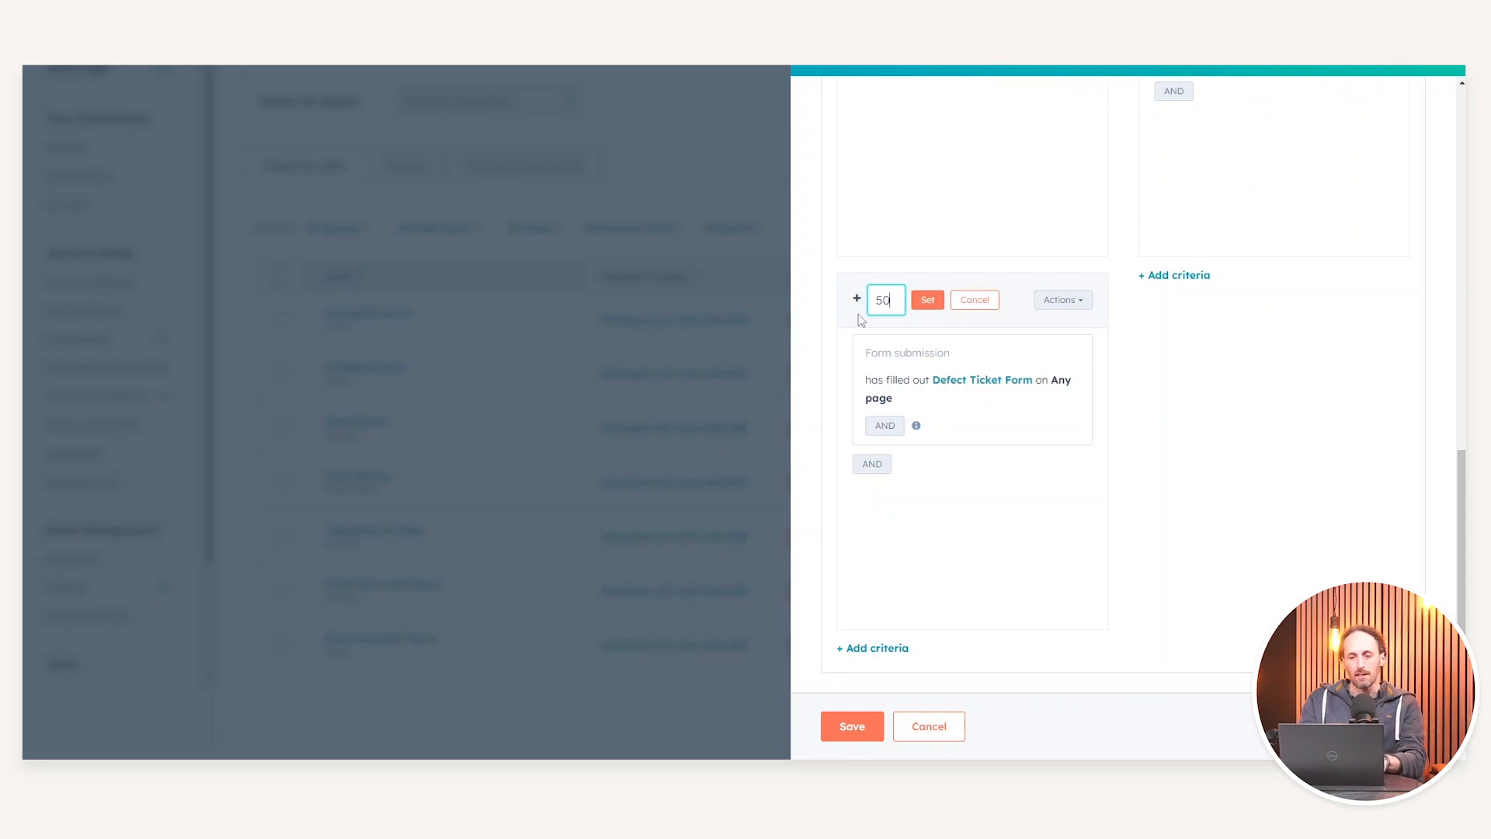
text(50)
click(935, 301)
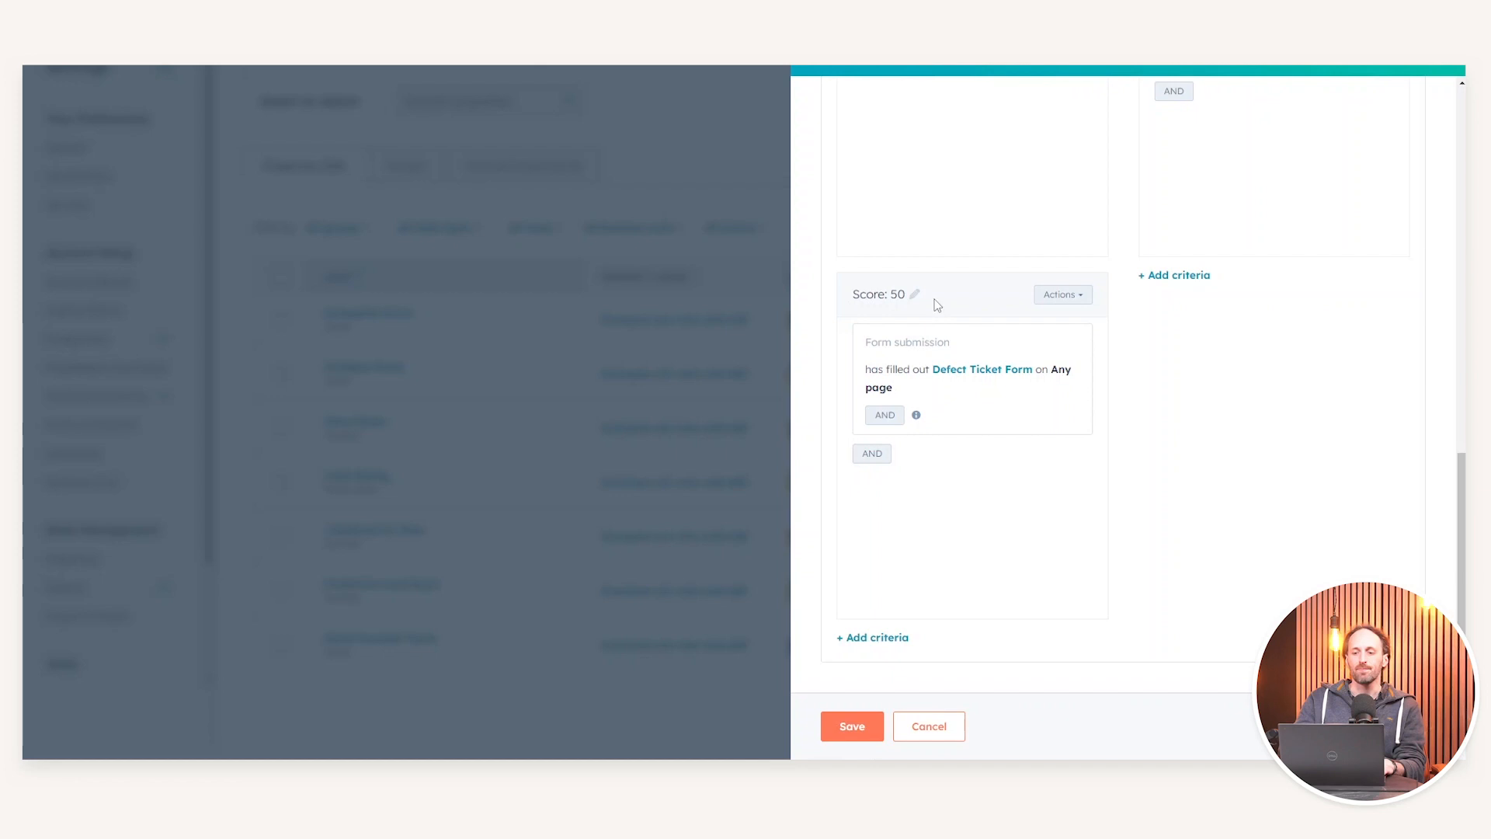
Examine the Negative score criteria, then switch to the spreadsheet and review the actions in Step 2 Property Scoring.
scroll(937, 305, up, 10)
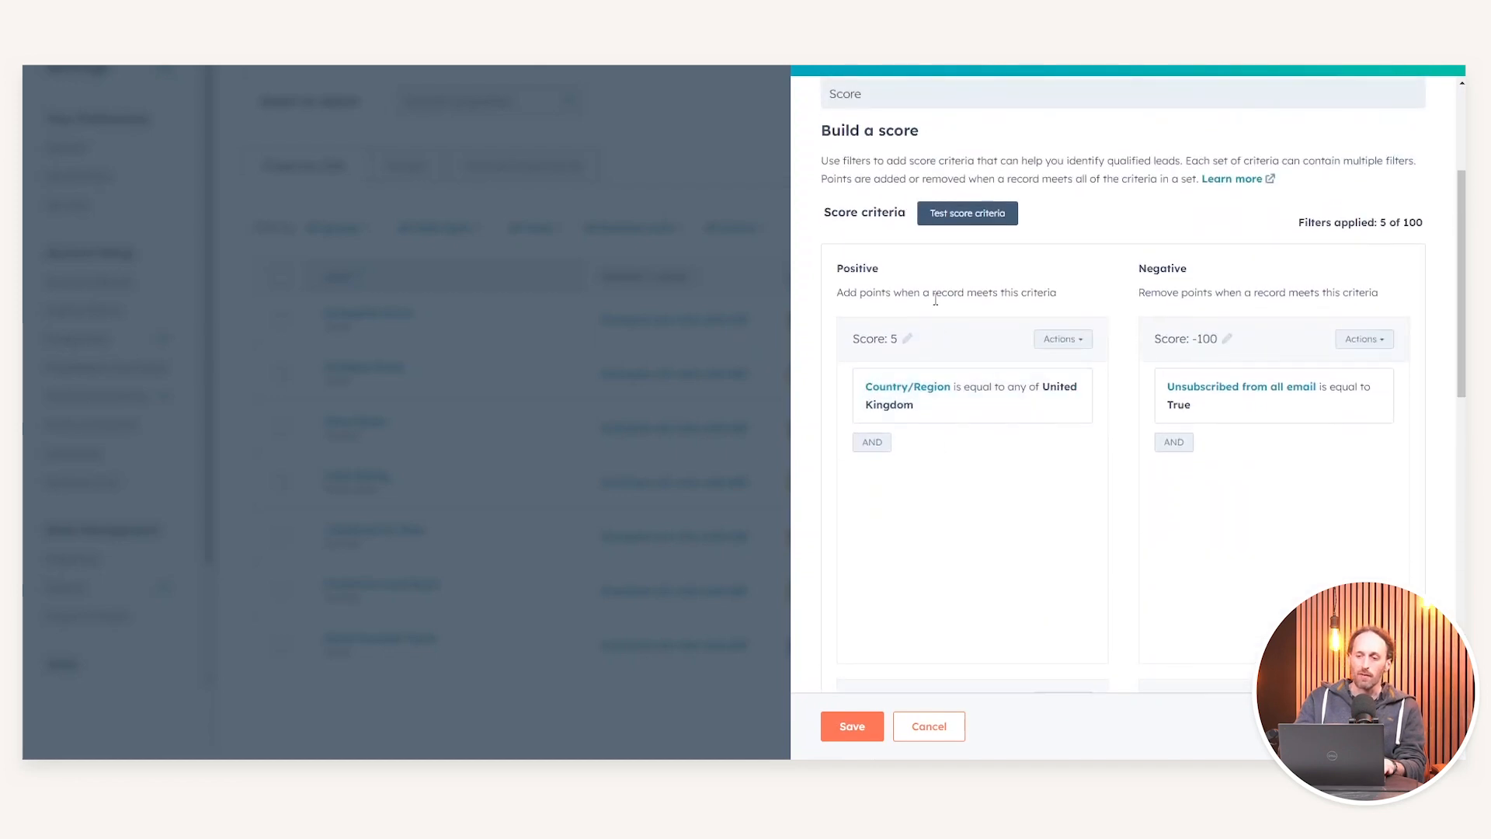
drag(1138, 268, 1220, 287)
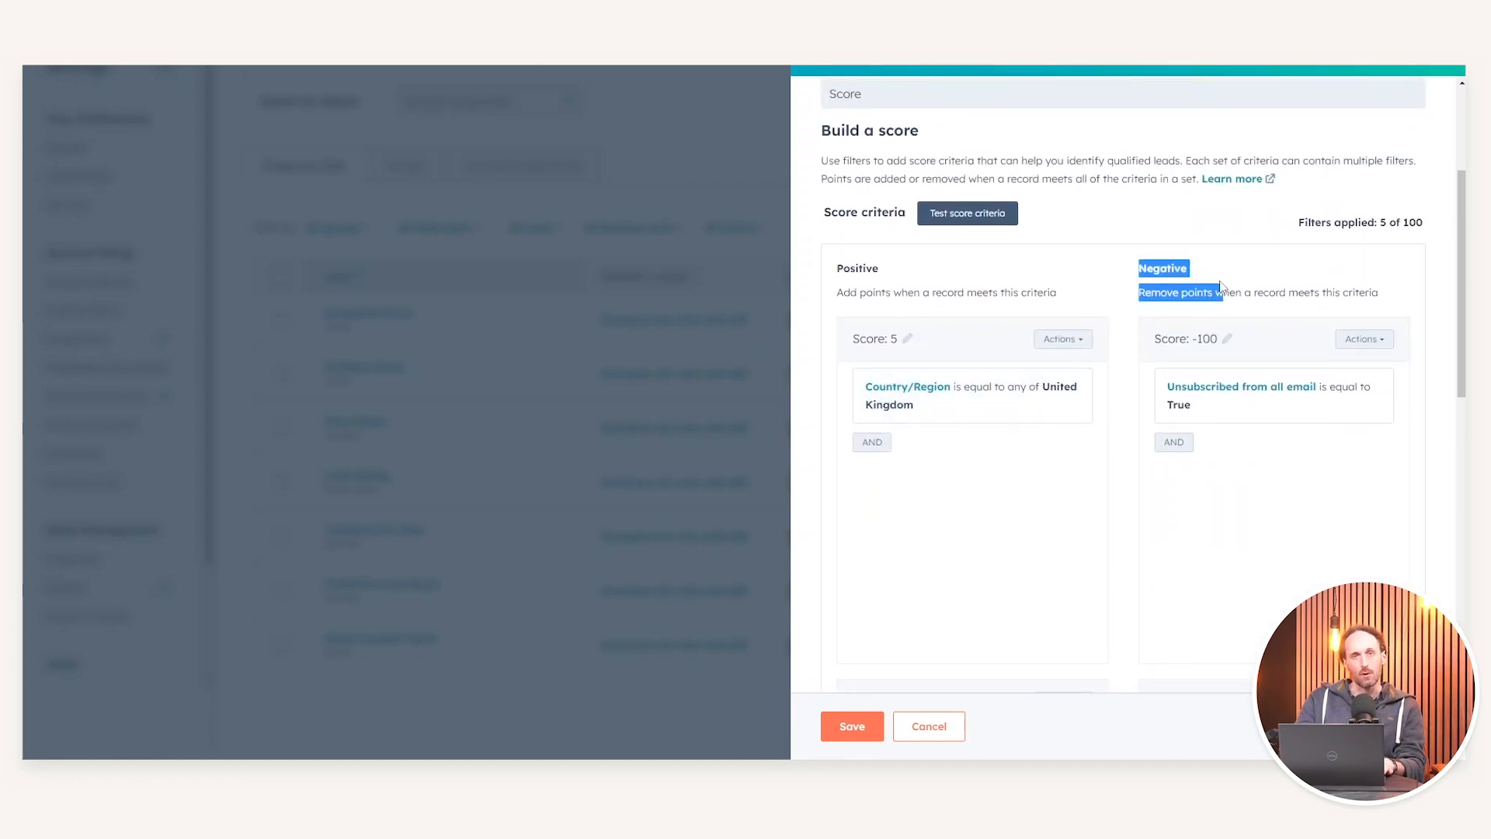
click(1220, 287)
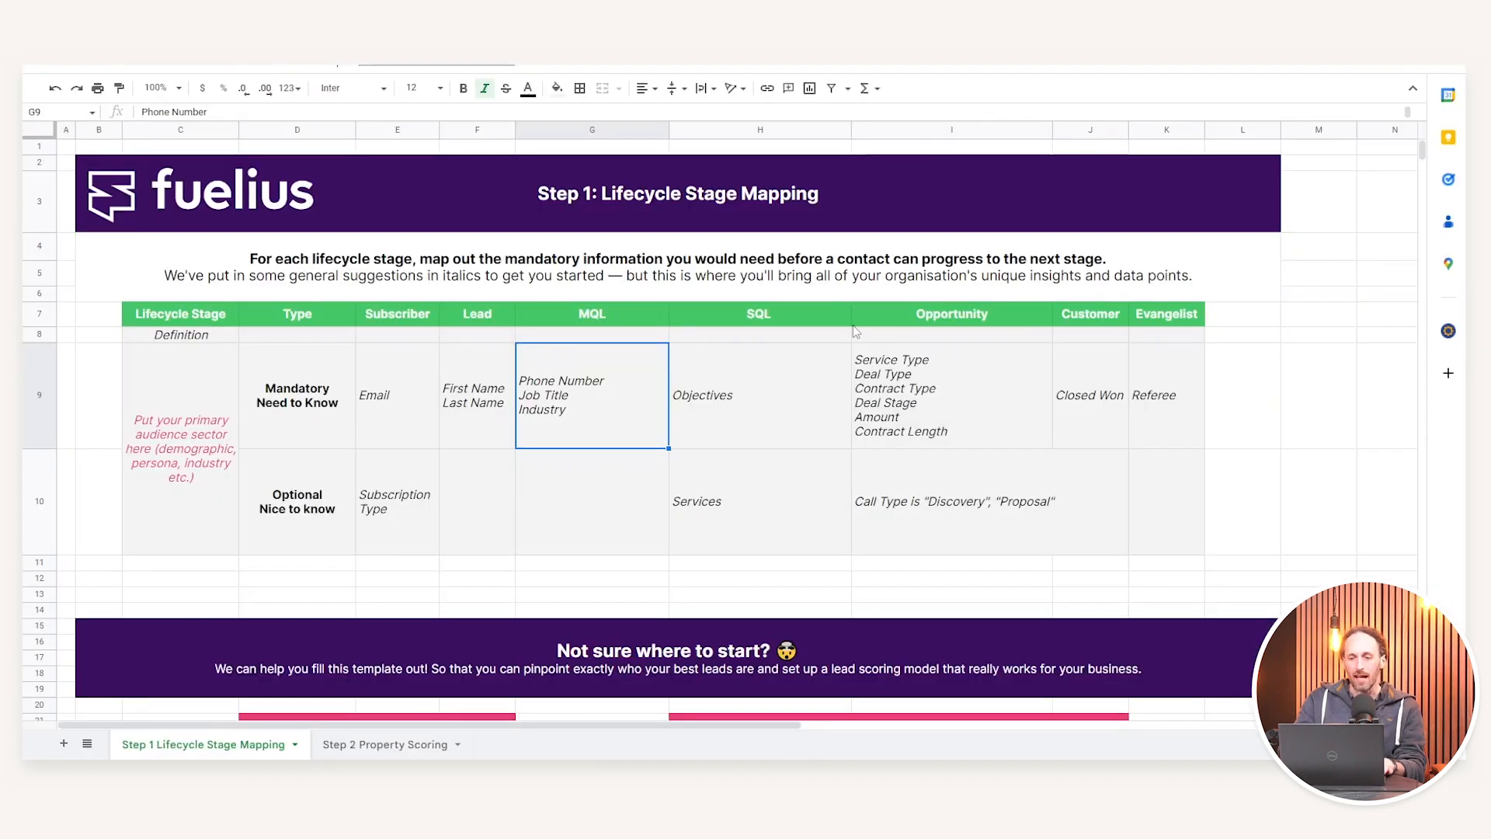
click(409, 742)
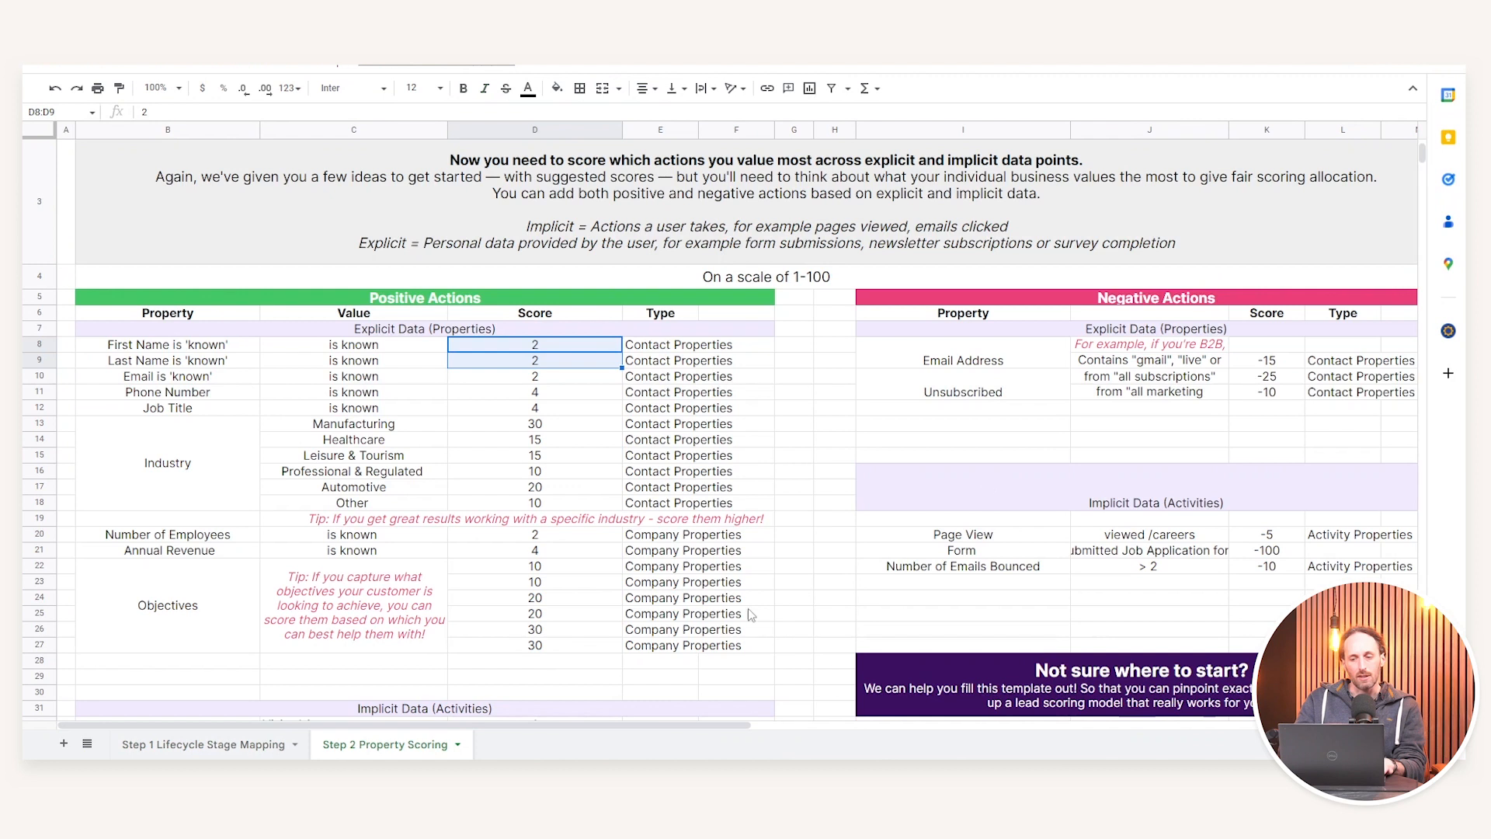
scroll(1015, 319, right, 5)
drag(564, 300, 564, 548)
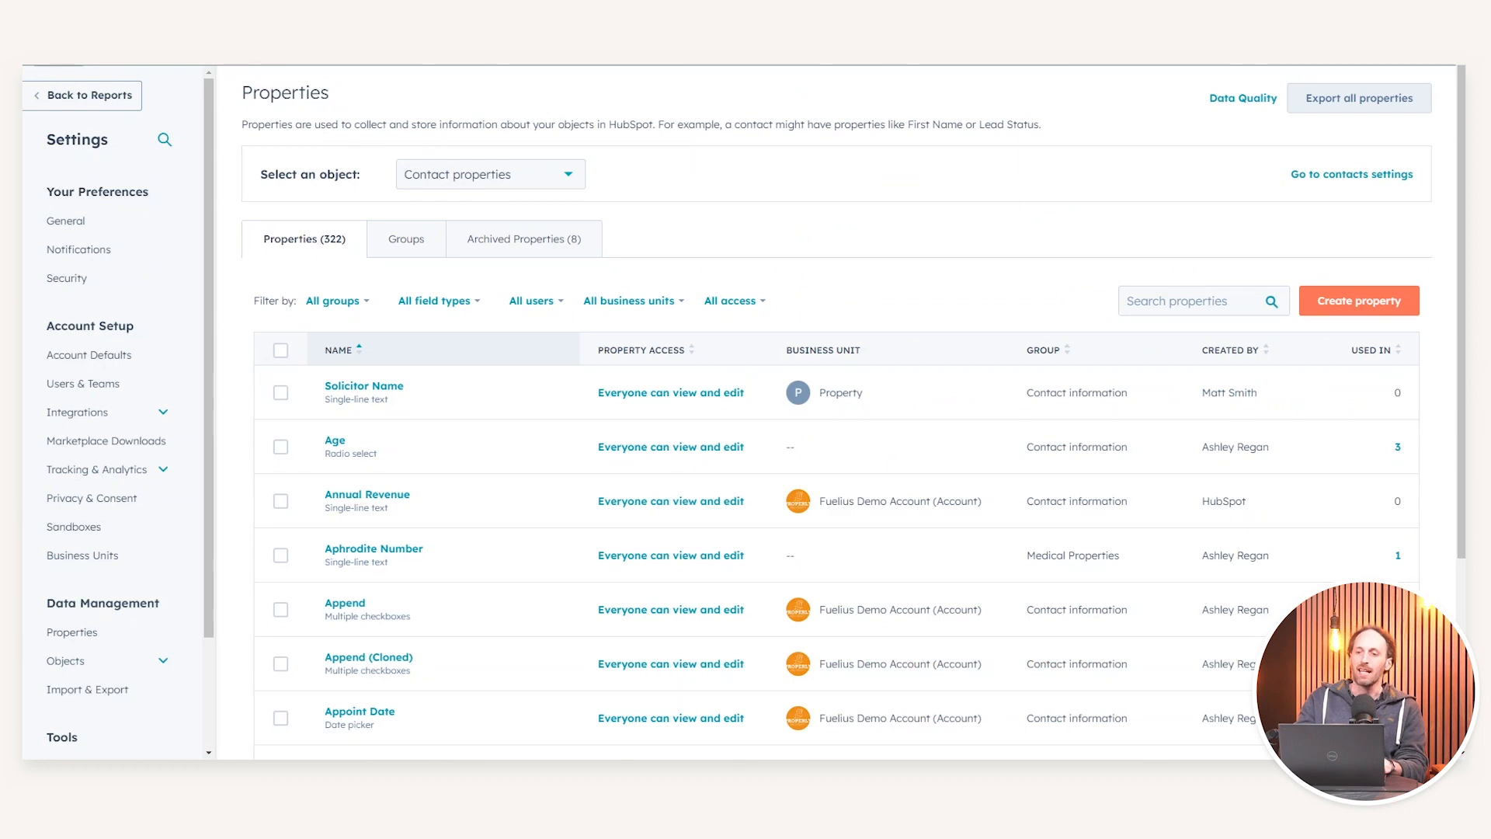
In HubSpot's property settings, start a new contact property labelled "Demo Fuelius", assign it a group and continue to its field type.
click(1328, 303)
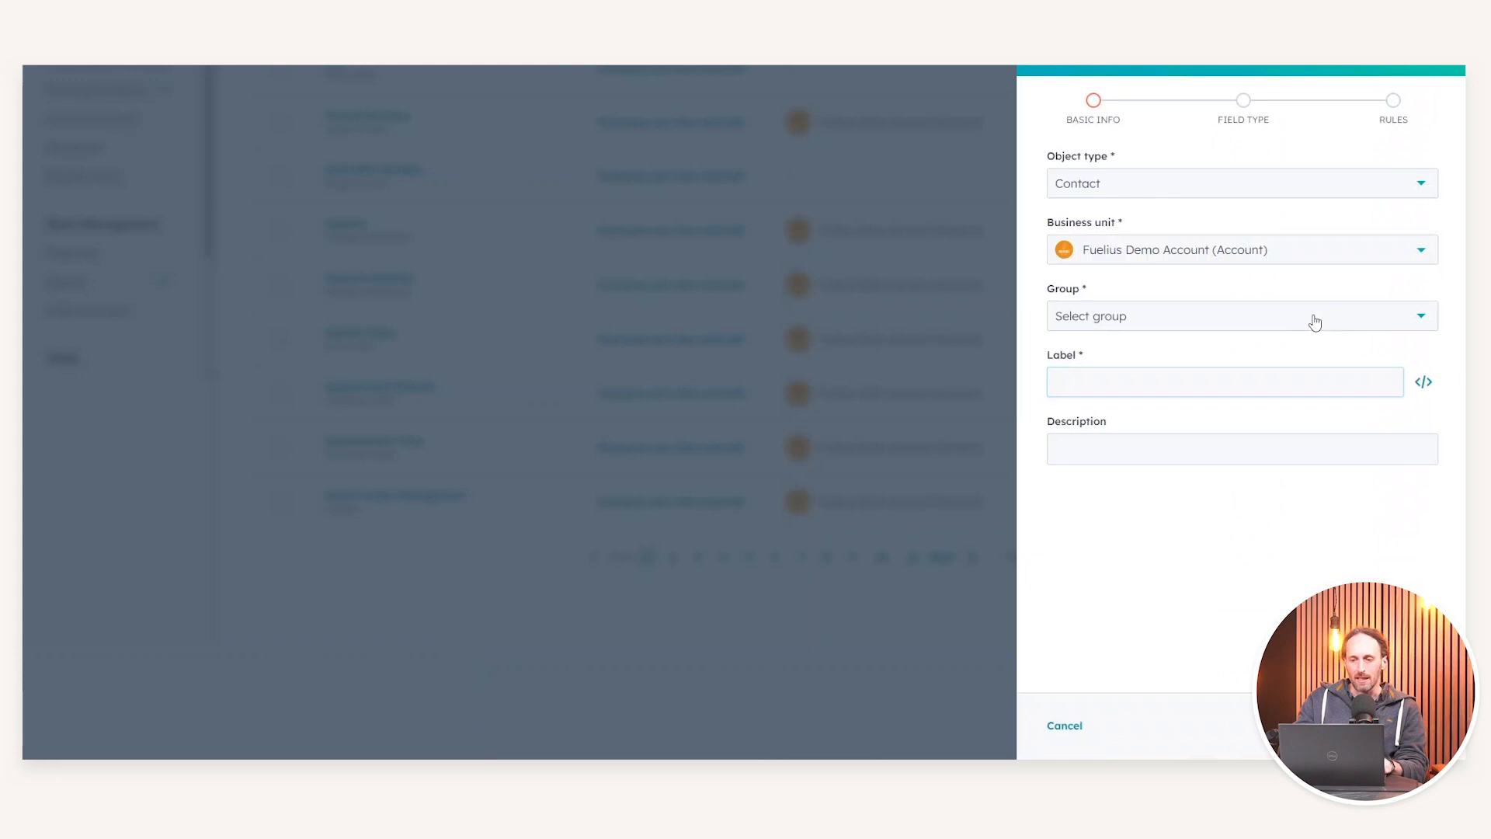
click(1208, 378)
text(Demo Fuelius)
key(shift+Tab)
click(1140, 321)
click(1111, 427)
click(1406, 726)
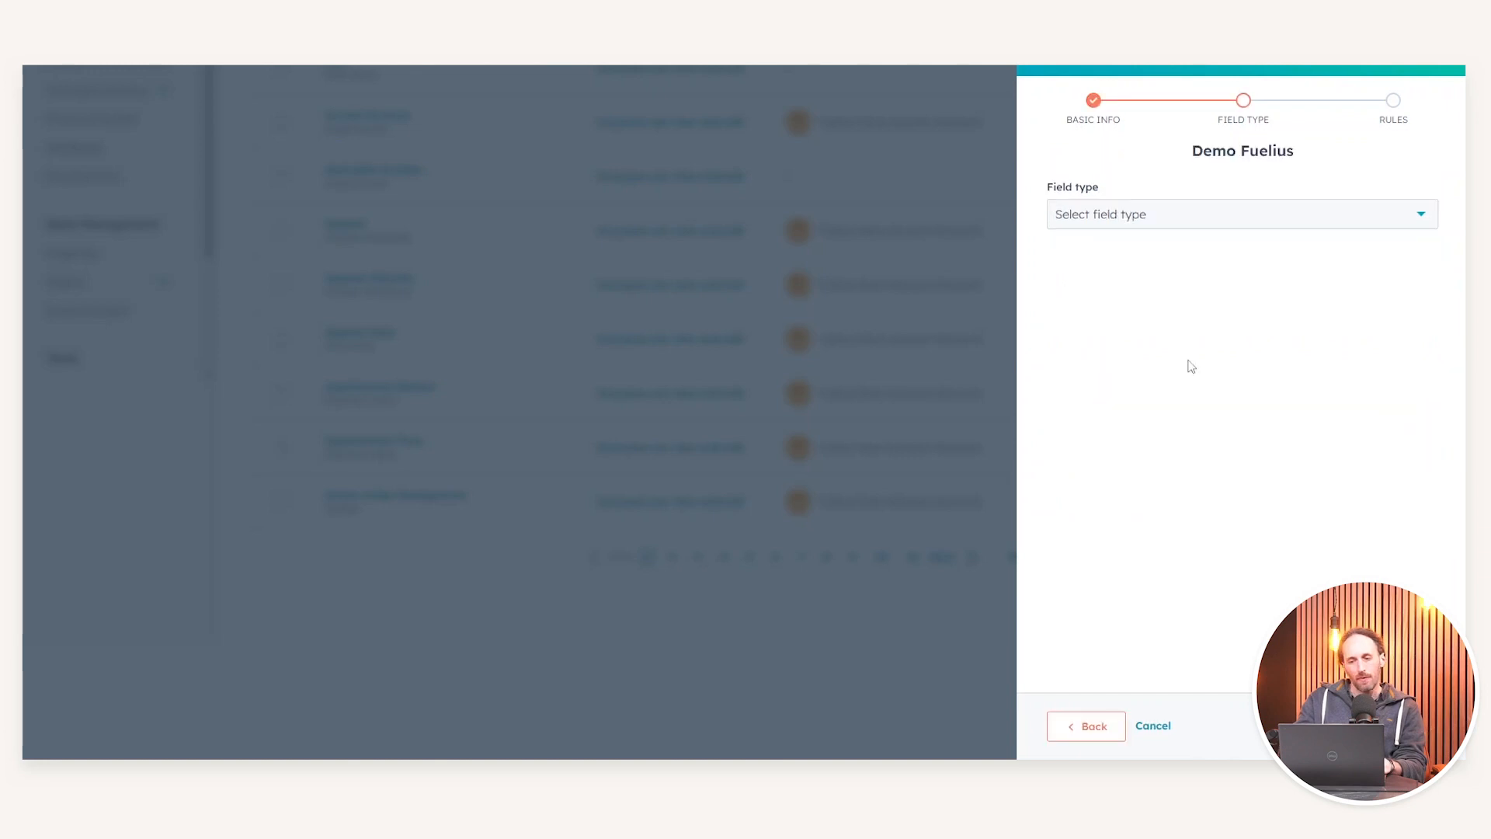
Choose Score as the field type of the Demo Fuelius property.
click(1164, 217)
scroll(1169, 407, down, 2)
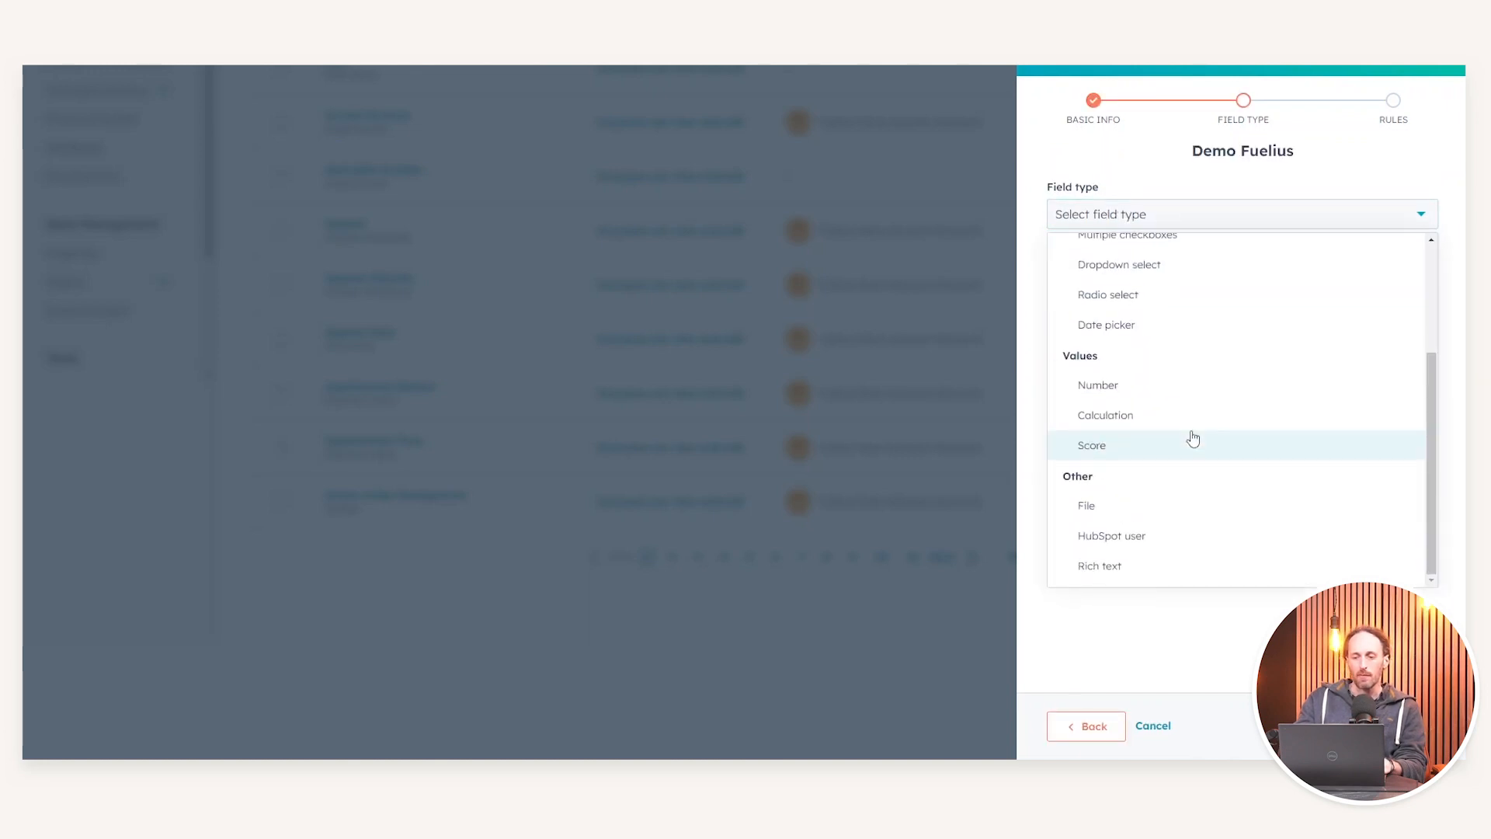
click(1148, 452)
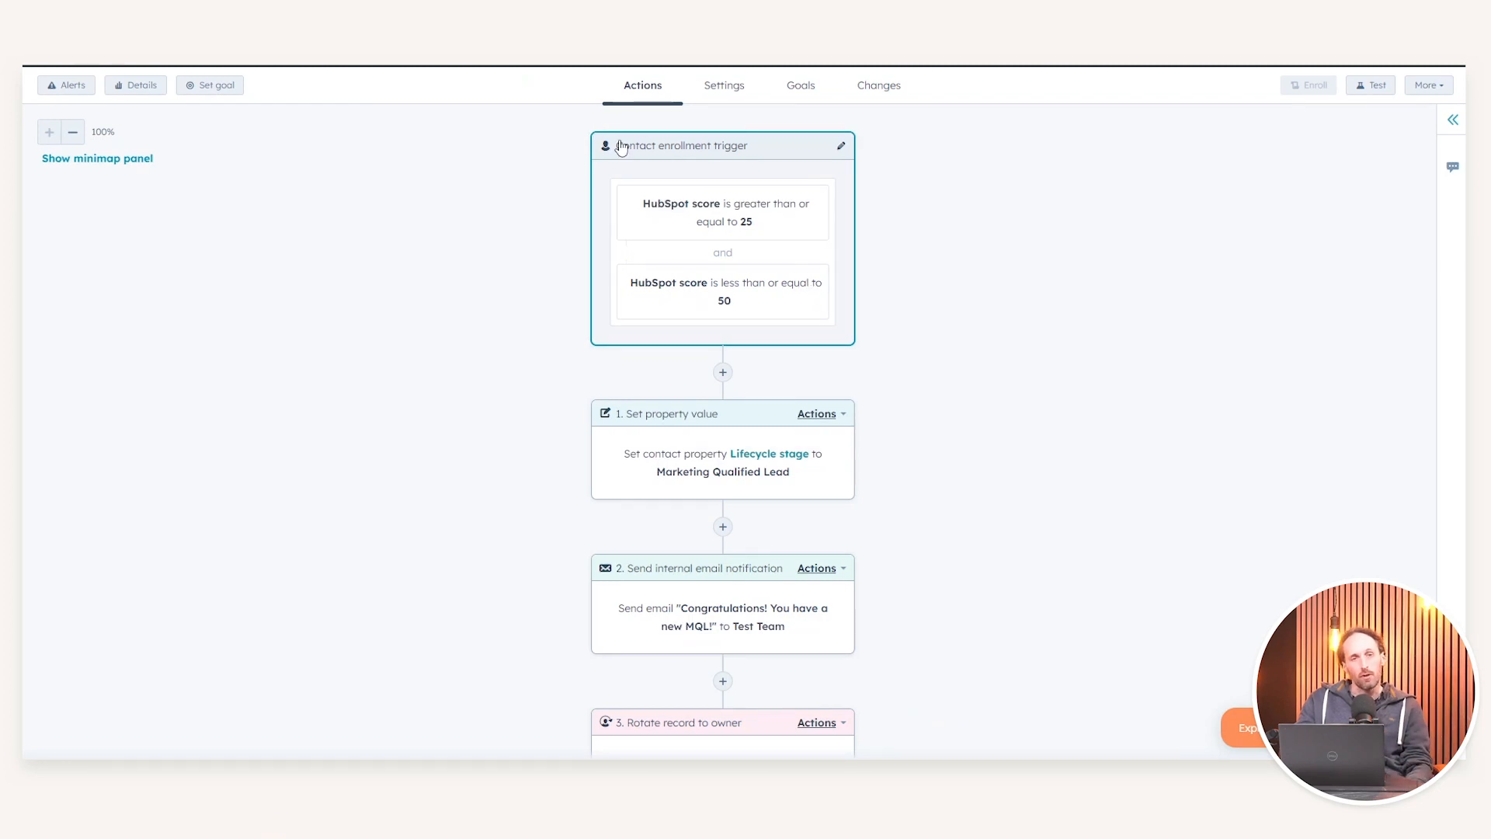
Review the lead scoring workflow from its HubSpot score enrollment trigger through to the record rotation action.
scroll(487, 222, down, 1)
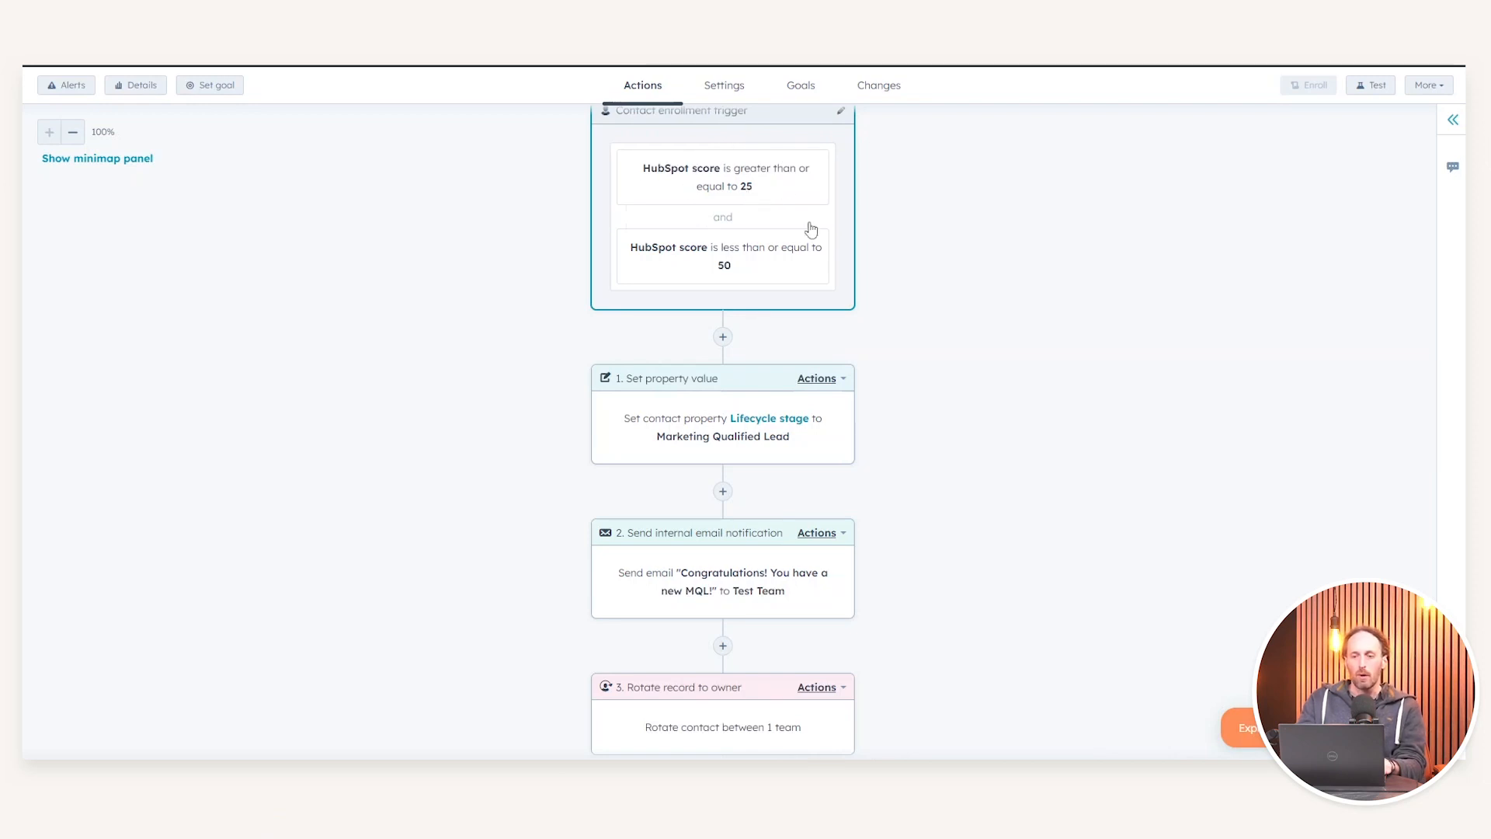
scroll(737, 278, down, 1)
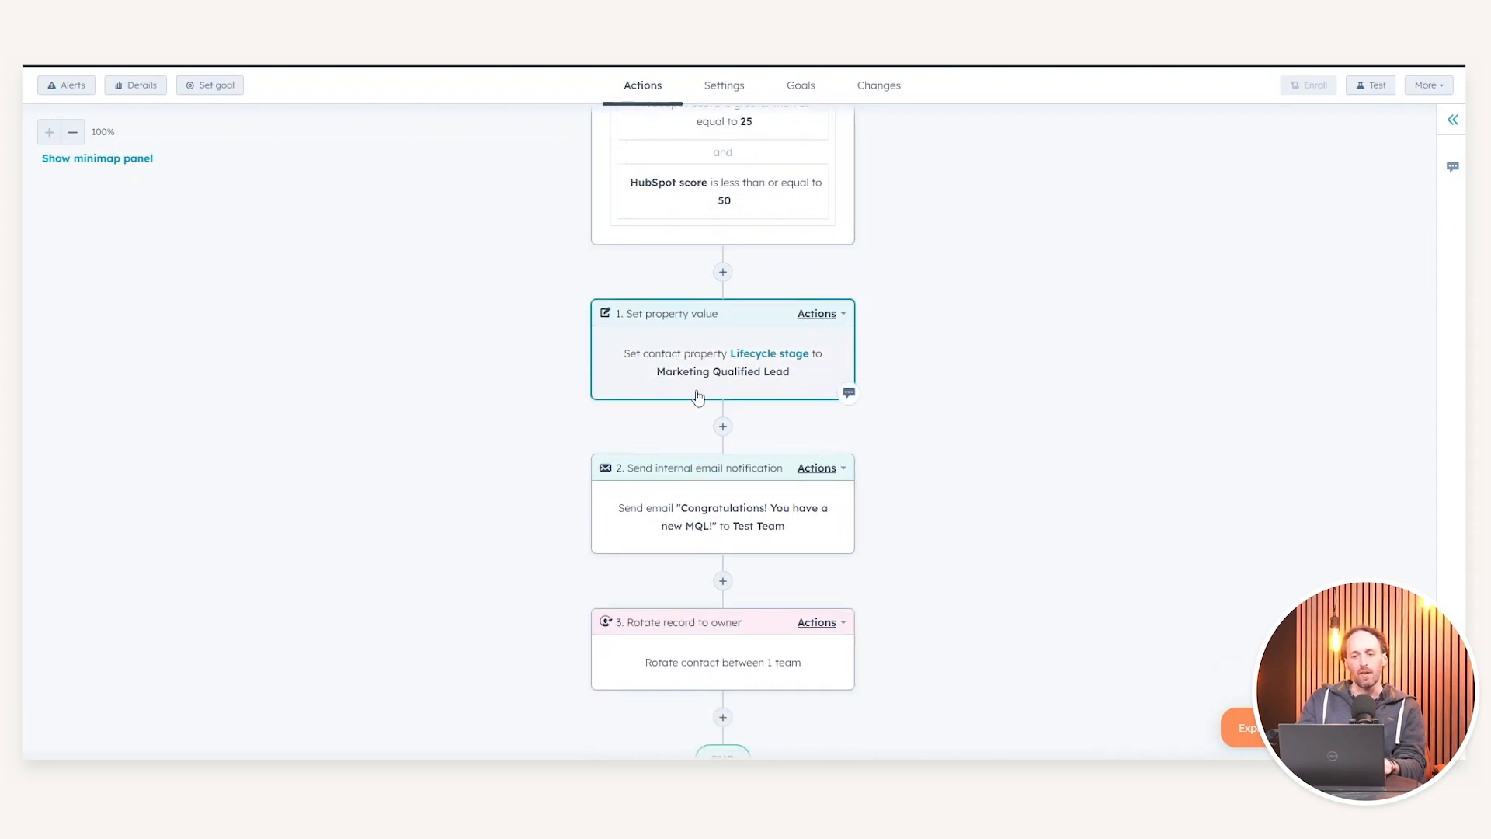
scroll(705, 400, down, 1)
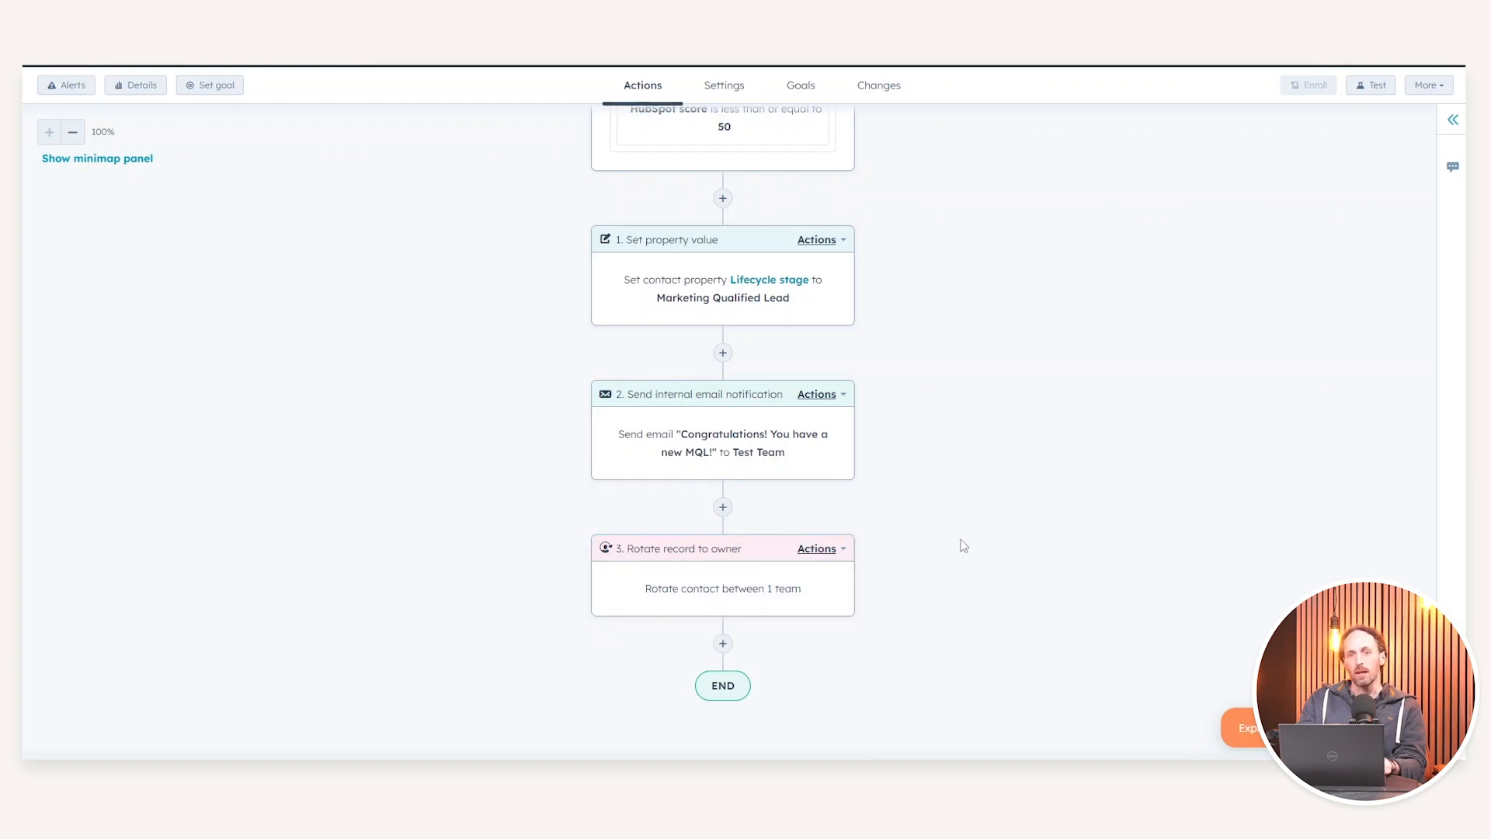
scroll(964, 546, up, 2)
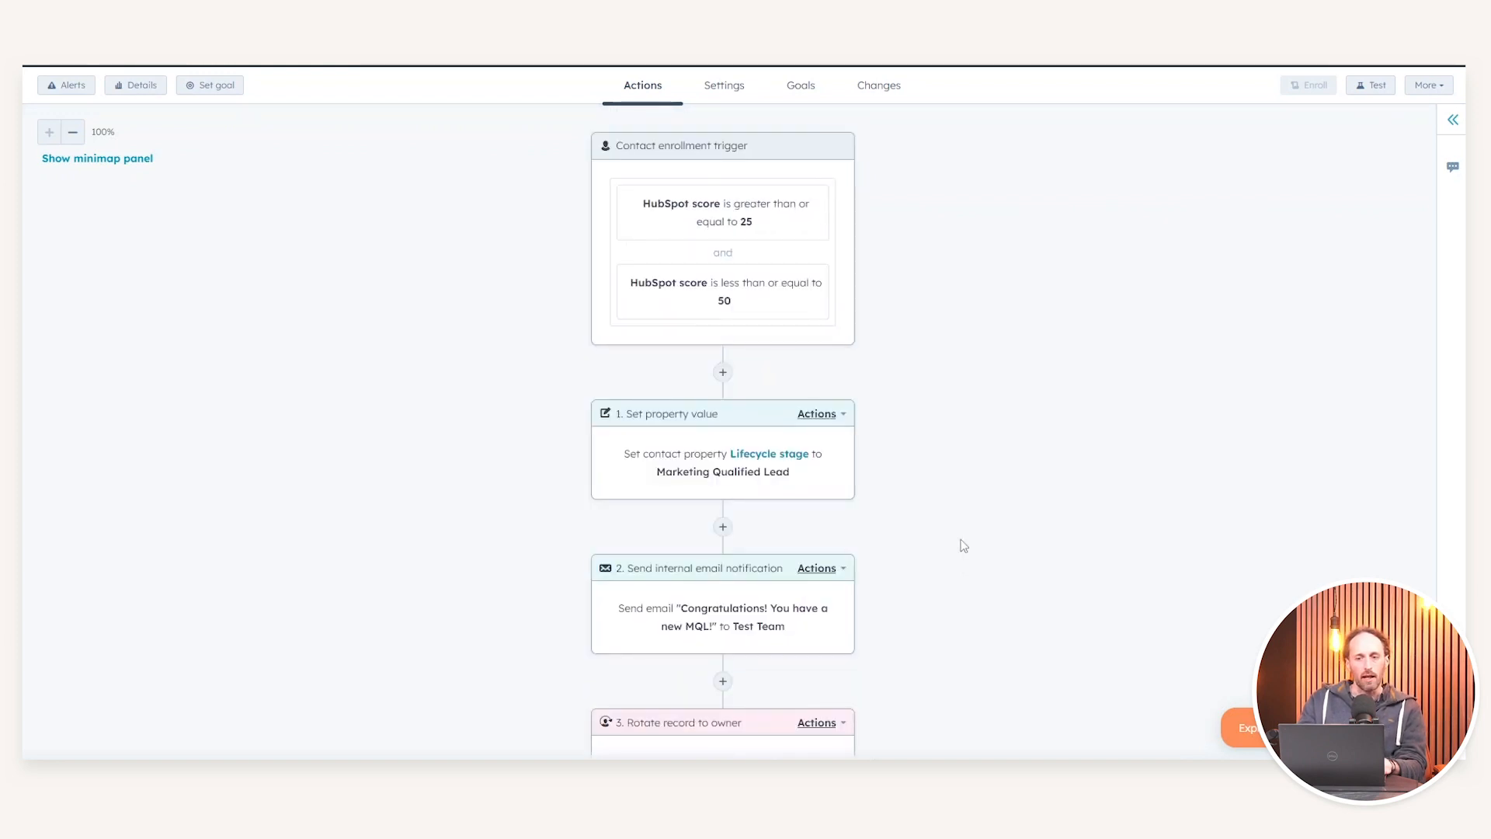